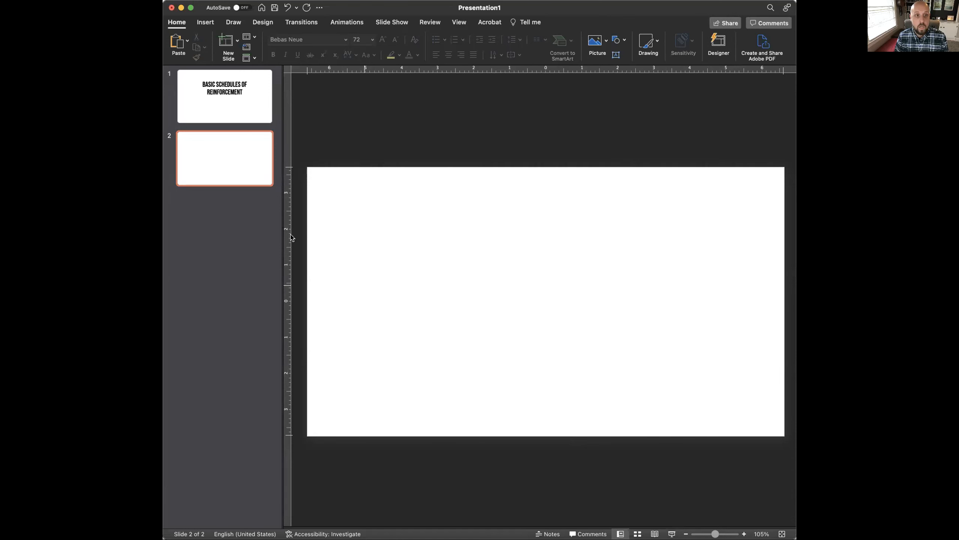
Step: Add a text box reading "FR1" at the bottom centre of the blank slide 2
drag(797, 519, 882, 519)
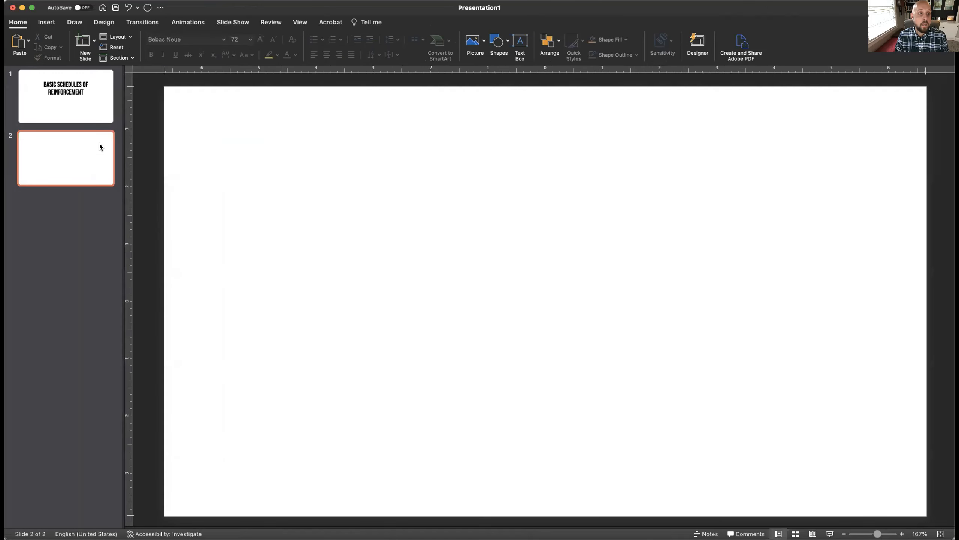
click(76, 108)
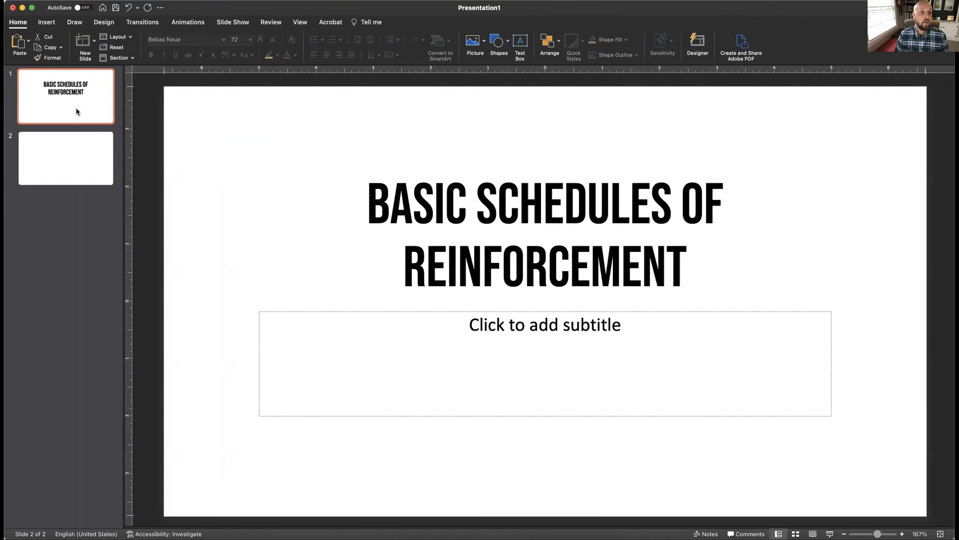
click(75, 144)
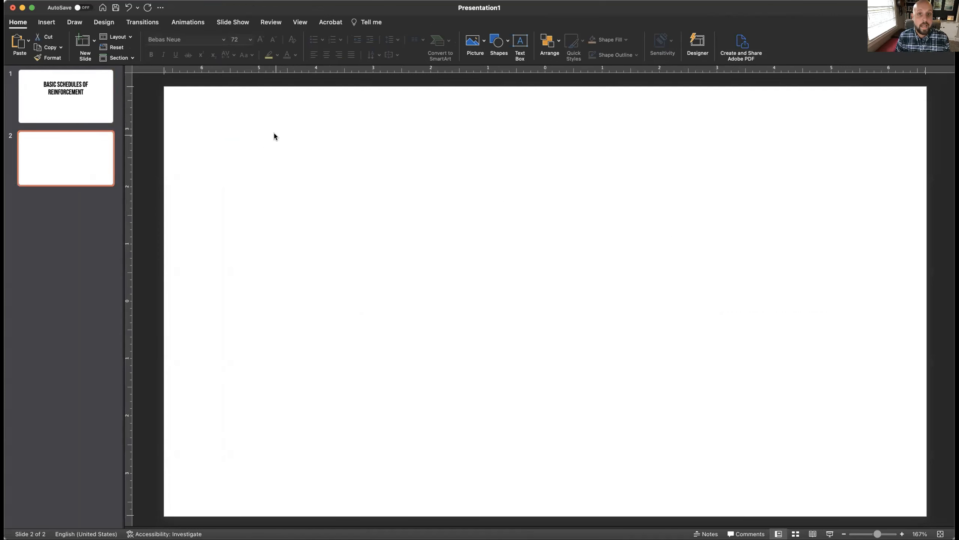
click(421, 476)
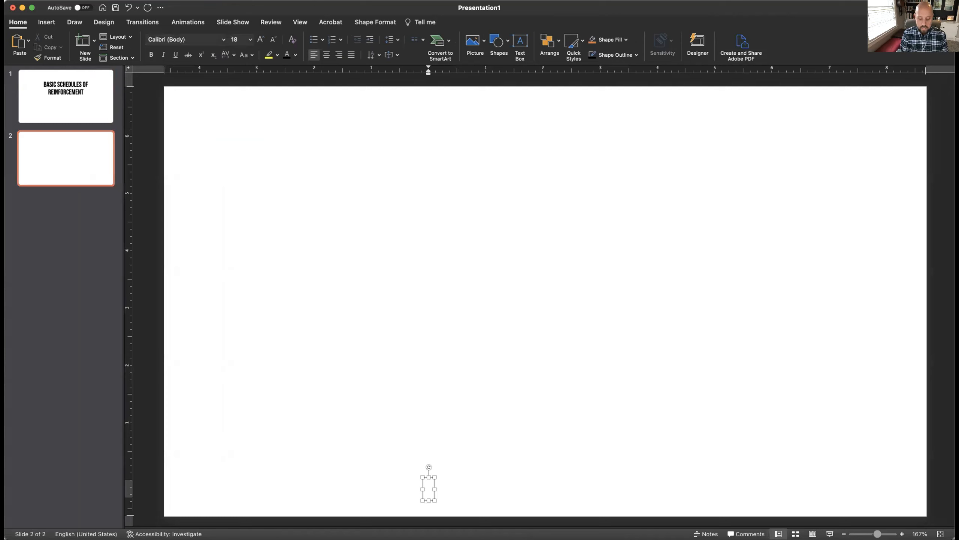
text(FR1)
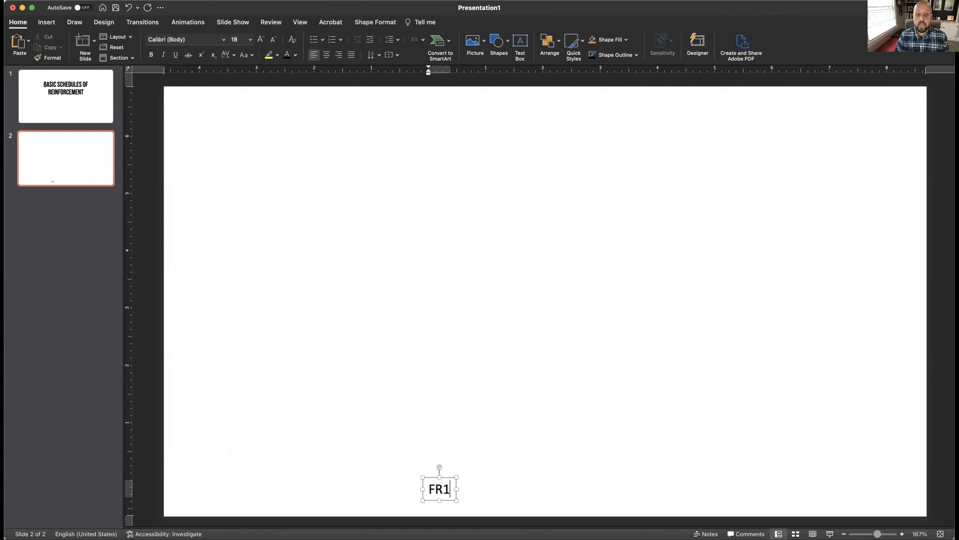
drag(441, 474, 560, 482)
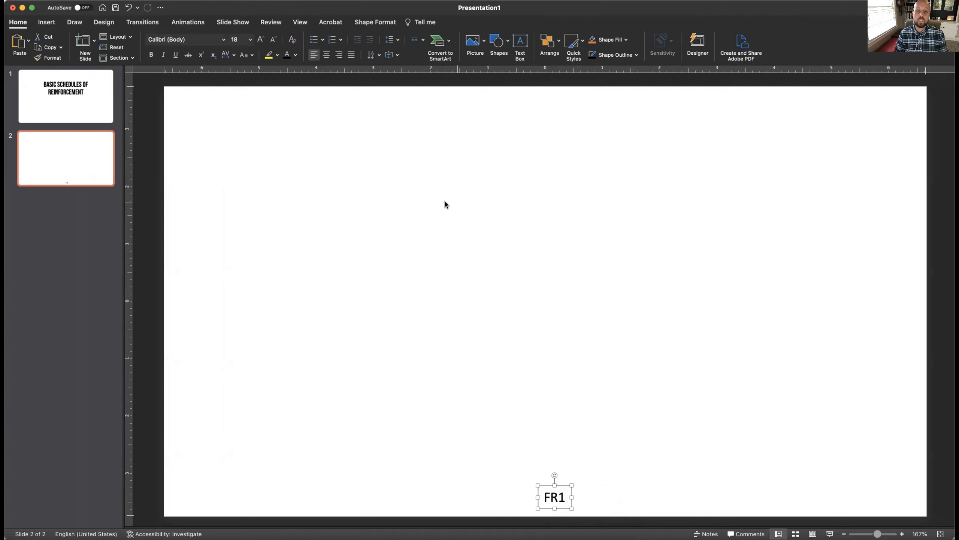
Step: Add a text box reading "Trial 1" in the upper-left corner of slide 2
click(195, 115)
text(Tr)
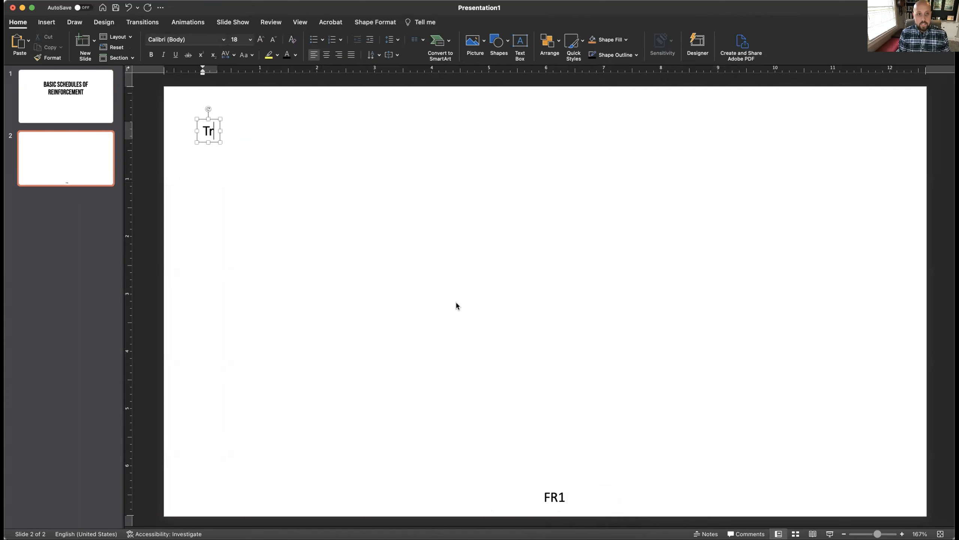
text(ial 5)
key(BackSpace)
text(1)
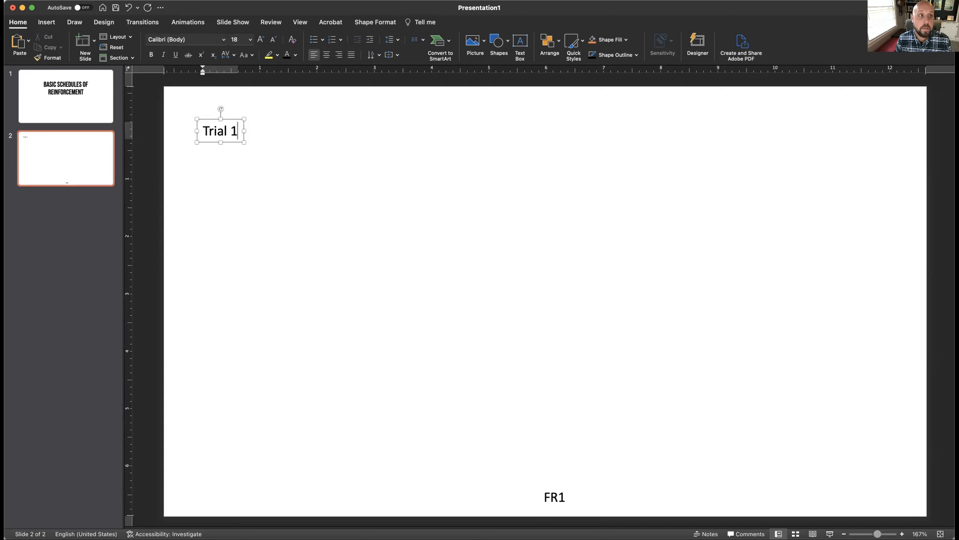
Step: Draw a circle about 1.9" in diameter in the middle of slide 2
click(498, 41)
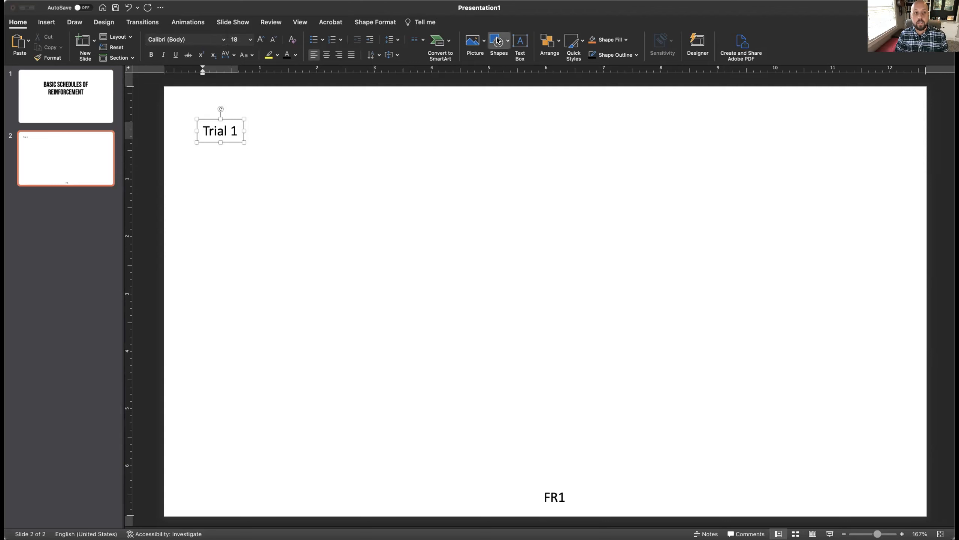
click(53, 22)
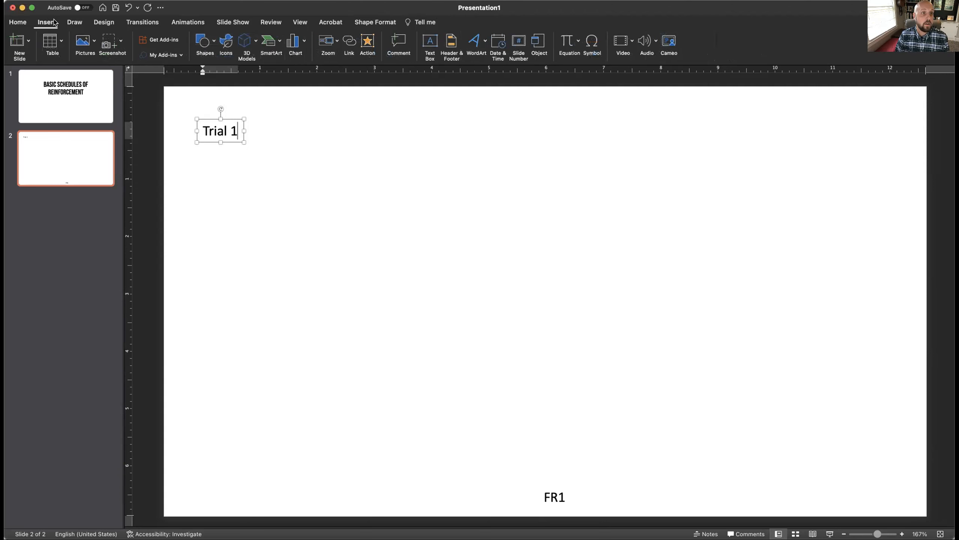
click(209, 43)
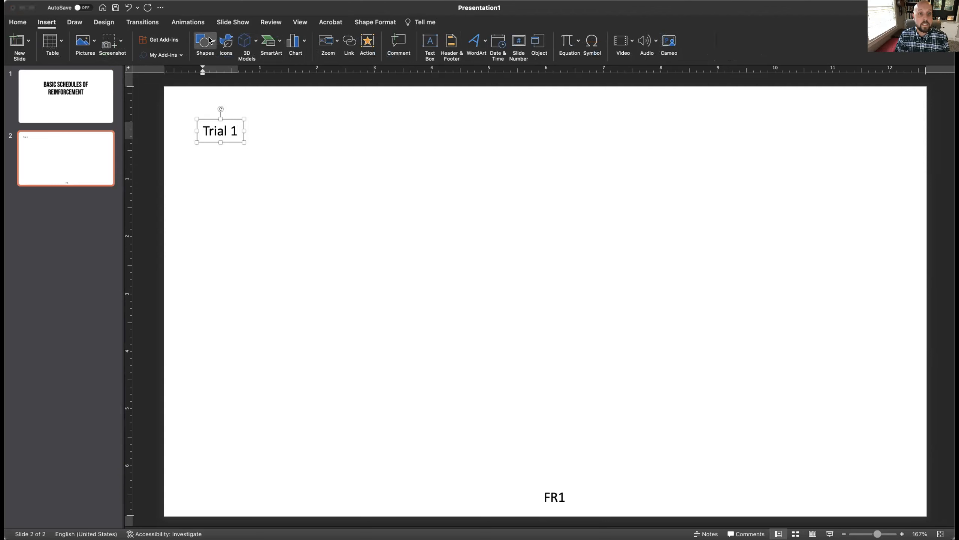
click(266, 74)
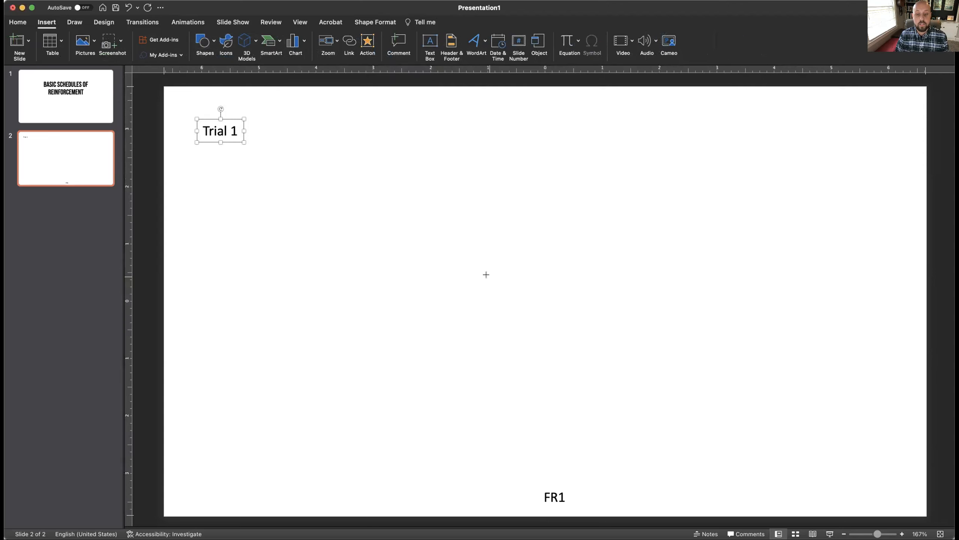
mouse_move(468, 261)
mouse_down()
mouse_move(574, 338)
mouse_move(541, 313)
mouse_move(553, 300)
mouse_up()
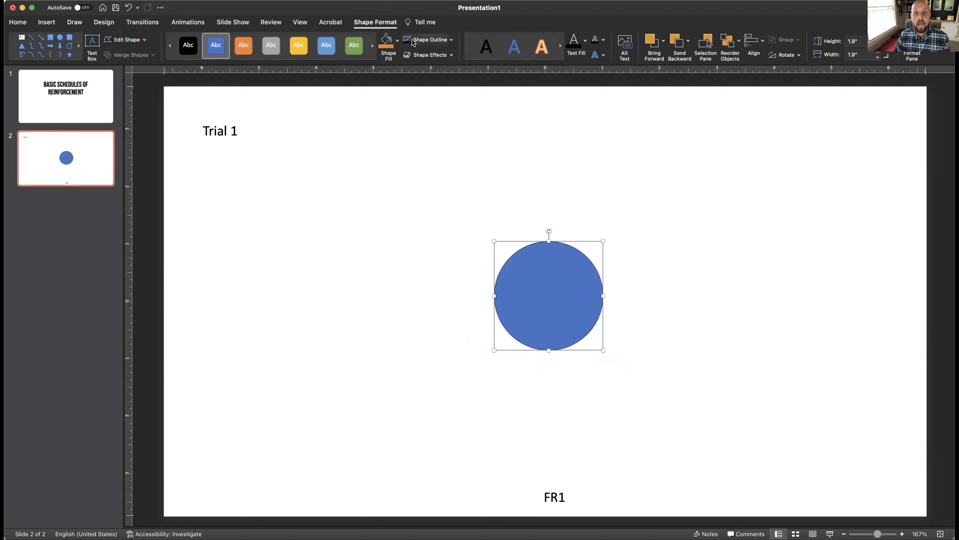
Step: Give the circle a black outline and a light gray fill
click(452, 40)
click(416, 79)
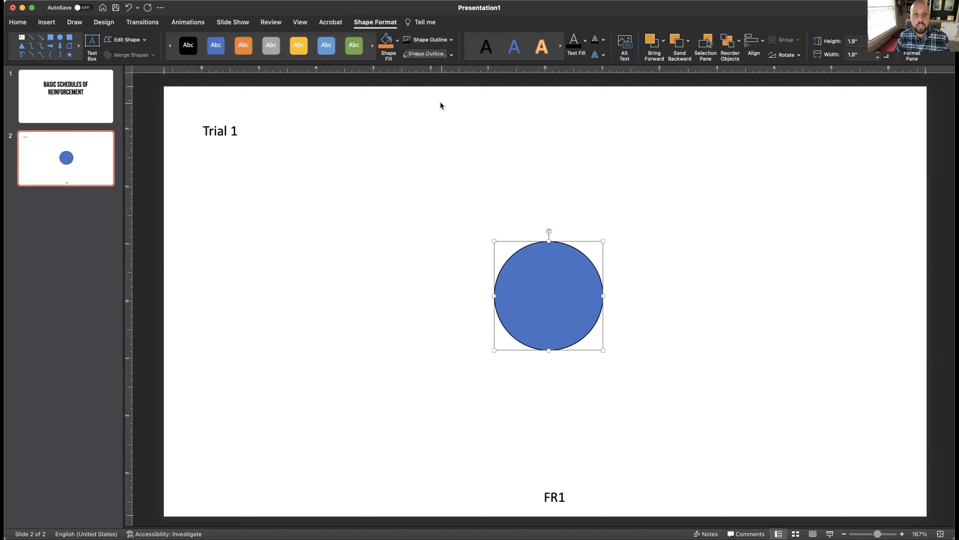
click(397, 38)
click(399, 83)
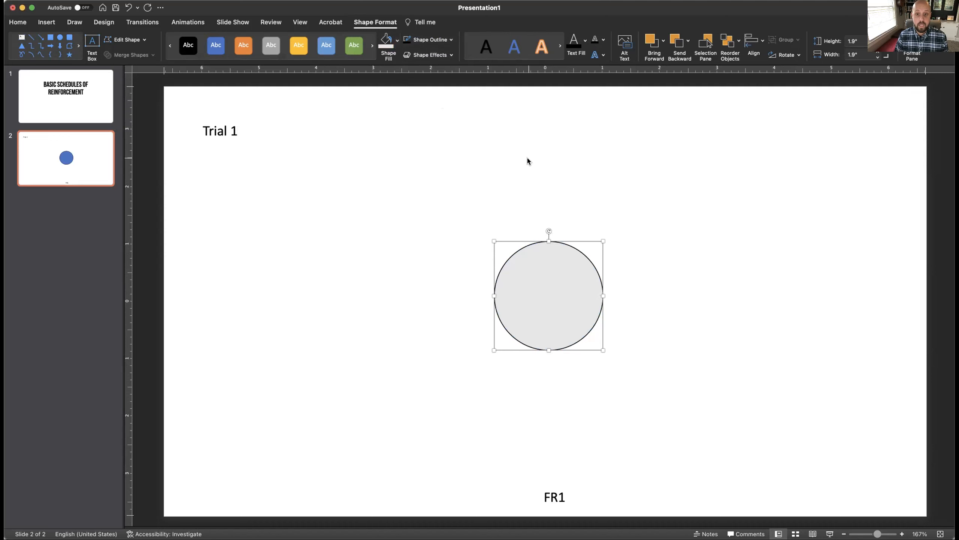
text(Click Here)
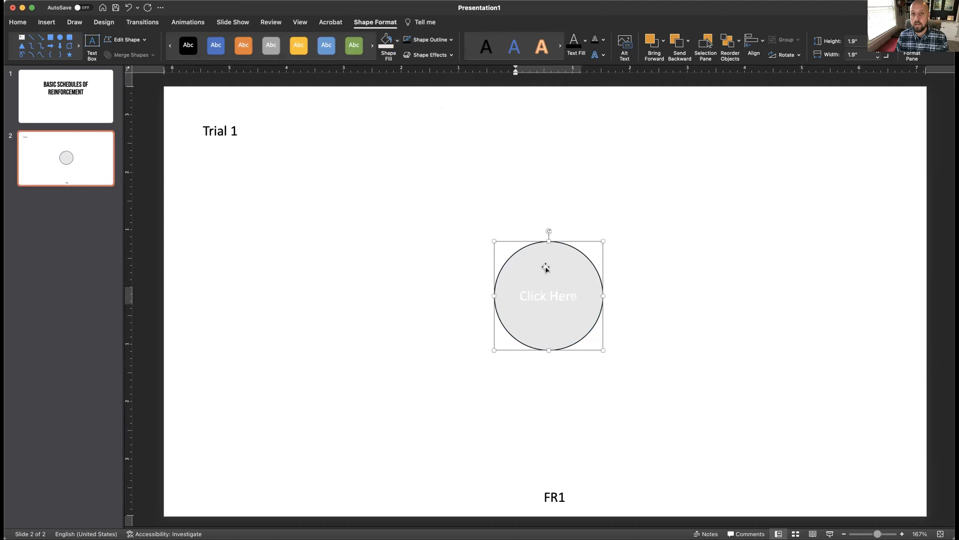
double_click(553, 281)
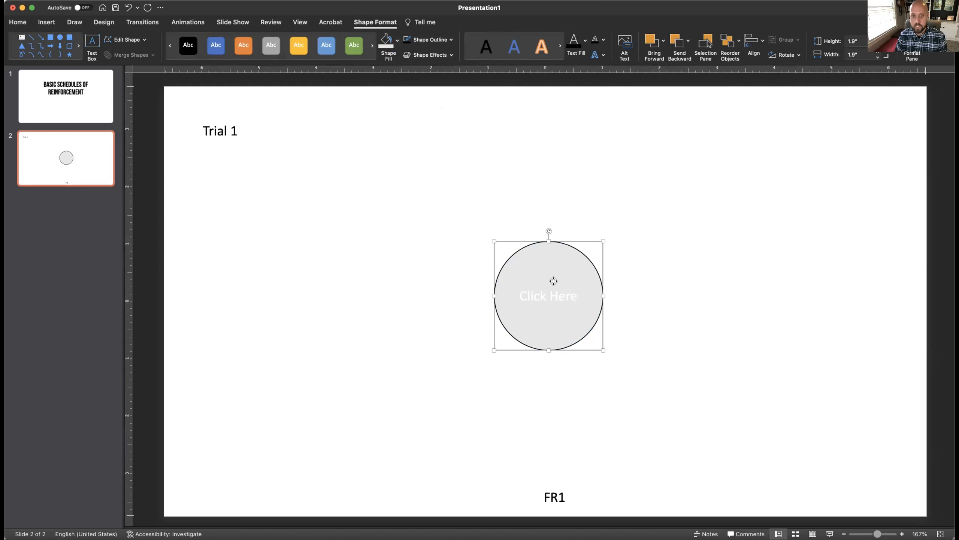
double_click(560, 294)
key(BackSpace)
key(BackSpace)
key(BackSpace)
key(BackSpace)
key(BackSpace)
key(BackSpace)
key(BackSpace)
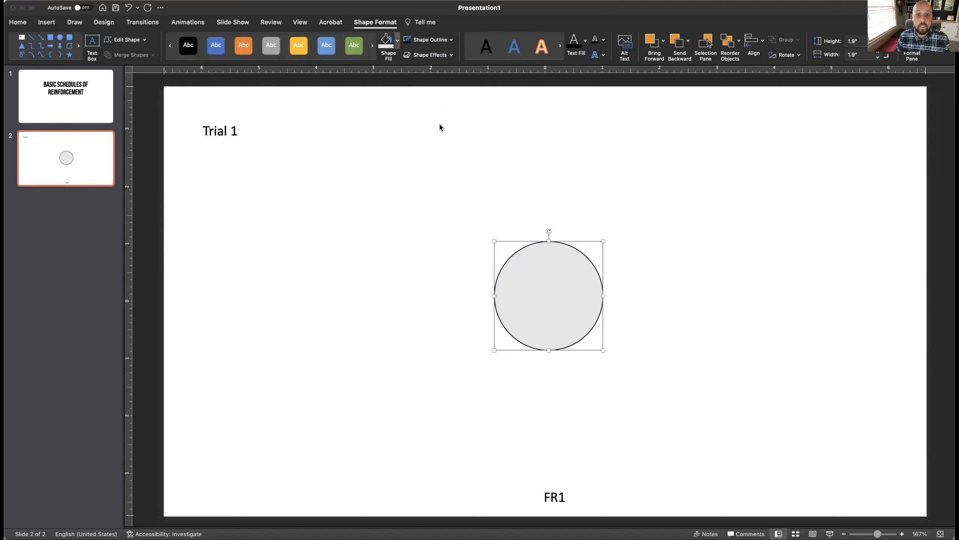
Step: Change the circle's fill to green
click(463, 86)
click(666, 292)
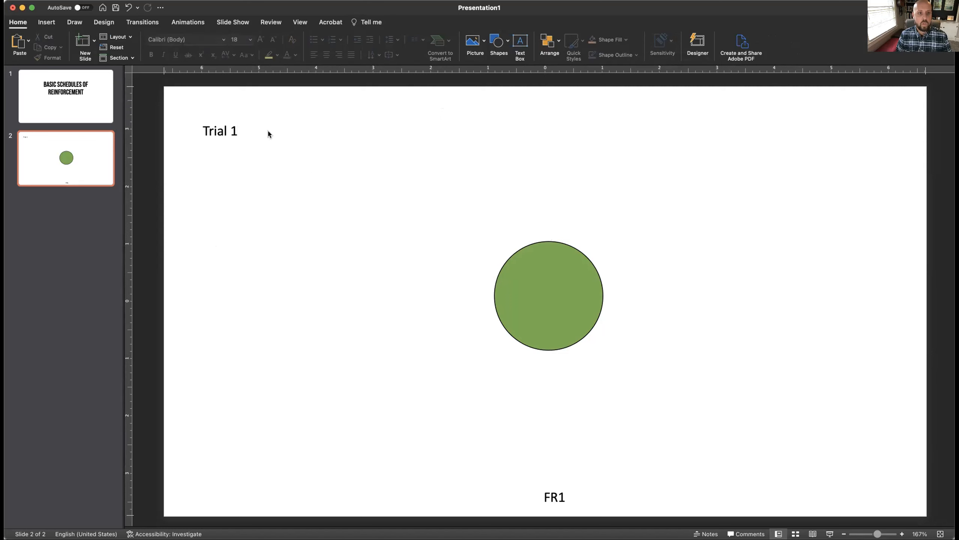
Step: Add a blank slide after slide 2 and copy the "Trial 1" and "FR1" text boxes onto it
right_click(79, 165)
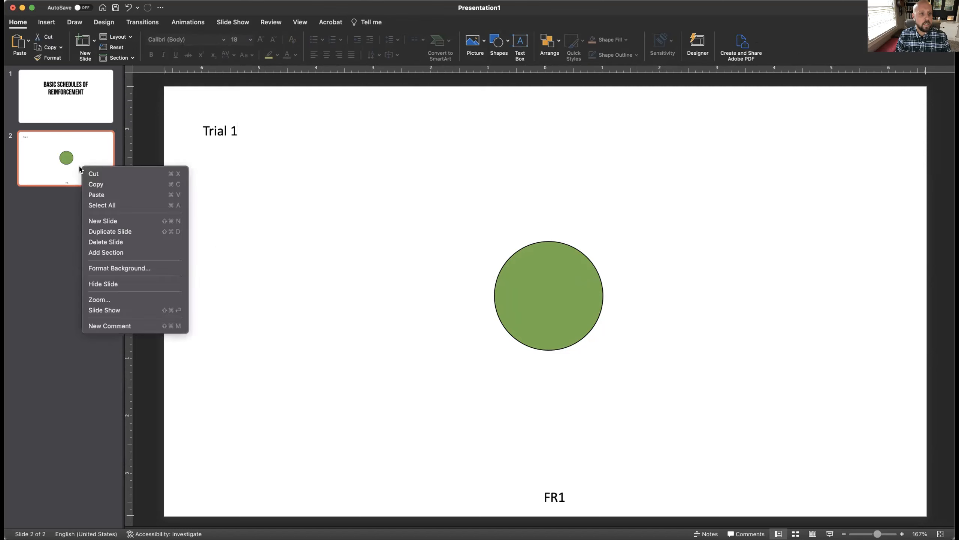
click(106, 221)
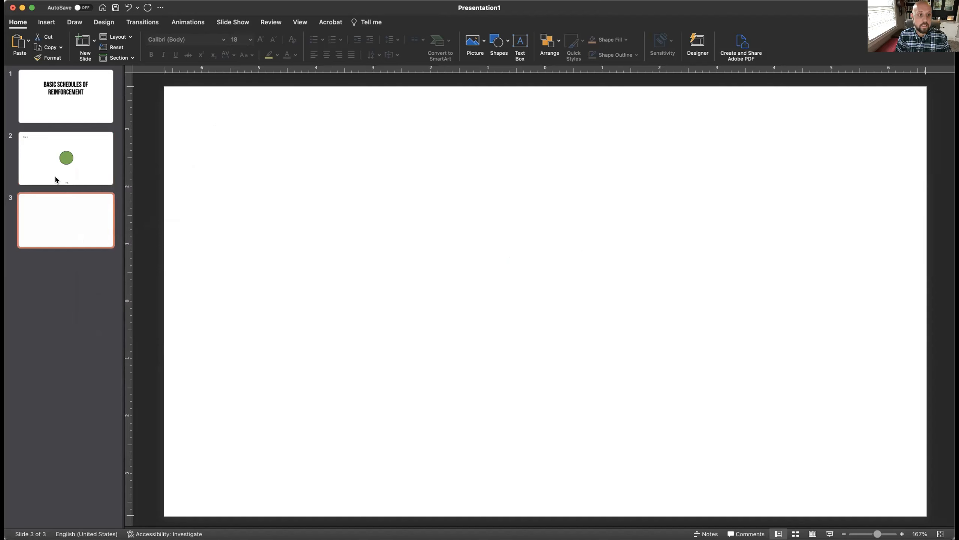
click(48, 150)
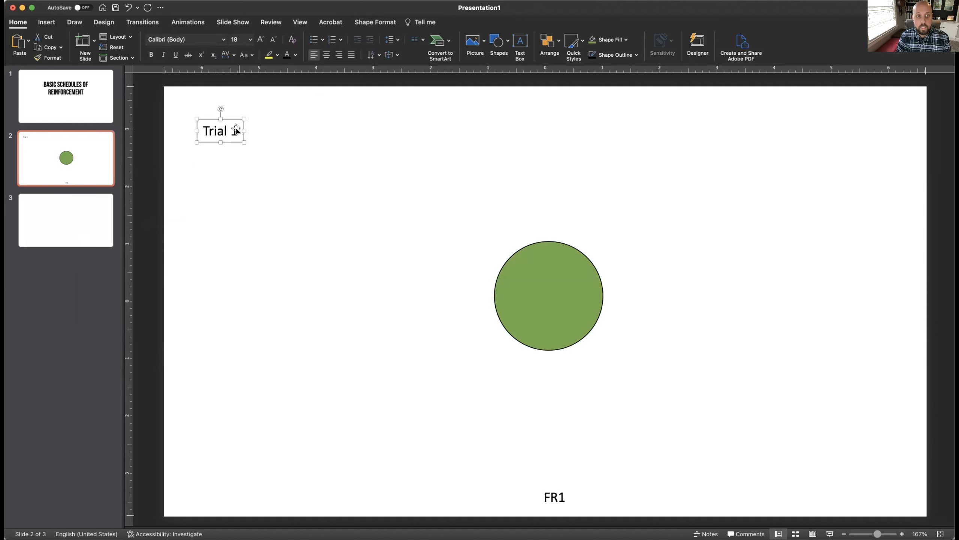
shift+click(548, 493)
key(super+c)
click(71, 236)
key(super+v)
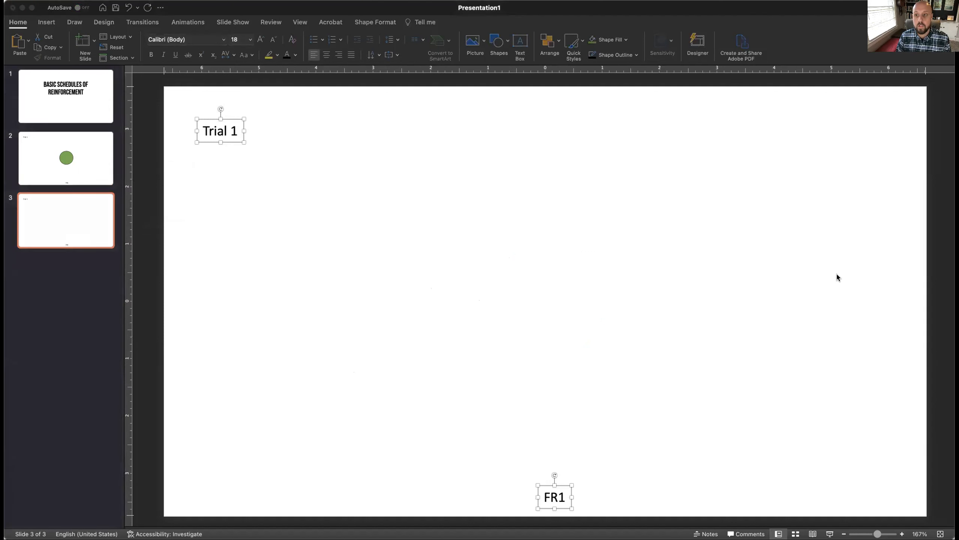
Step: Paste the thumbs-up picture onto slide 3, then enlarge it slightly and centre it on the slide
key(super+v)
drag(542, 269, 543, 300)
drag(604, 250, 624, 236)
click(680, 342)
click(565, 294)
drag(565, 295, 556, 296)
click(627, 284)
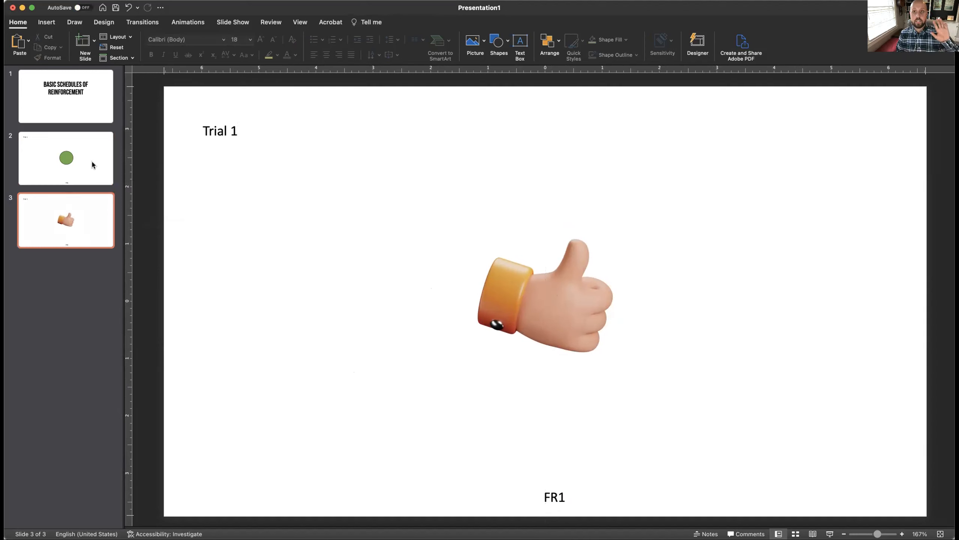
Step: Set slide 3 to advance automatically after 2 seconds instead of on a mouse click
click(70, 163)
click(62, 198)
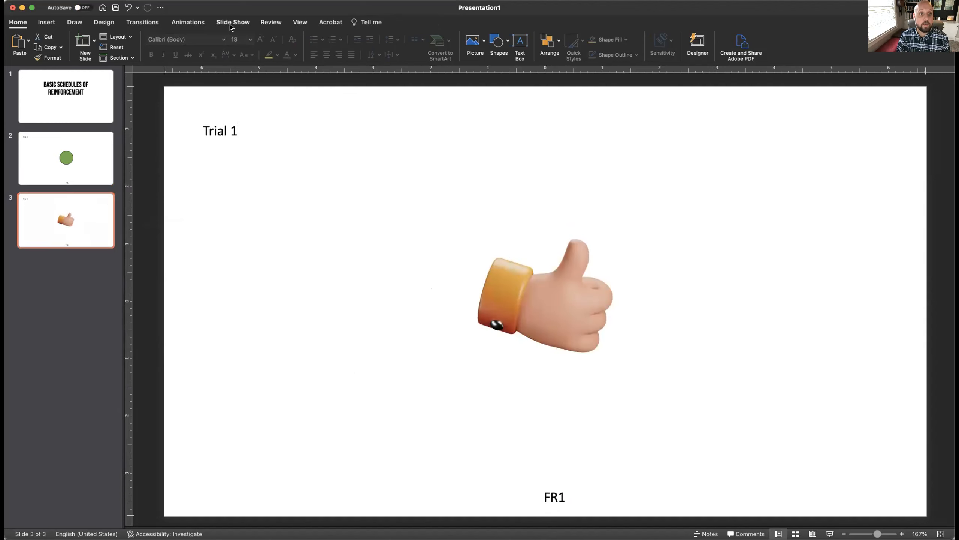
click(184, 23)
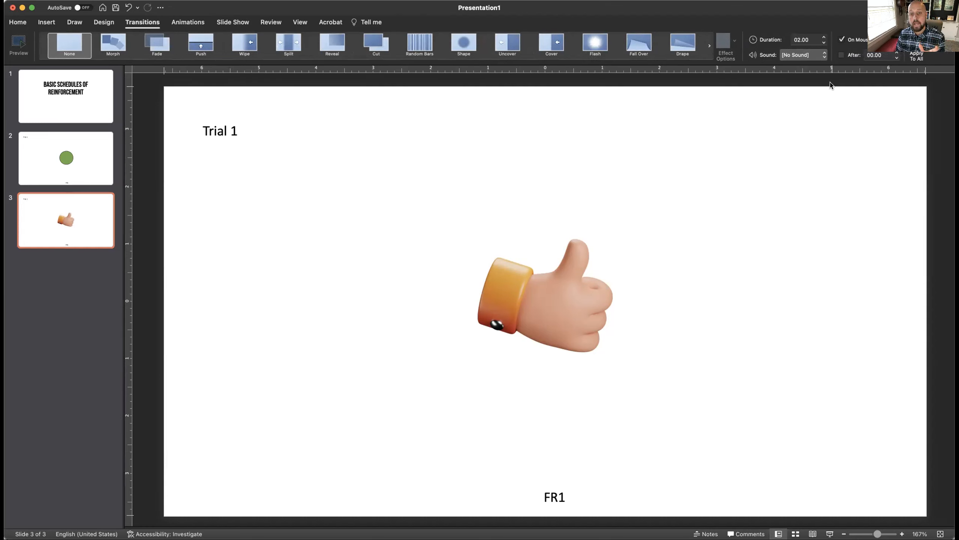
click(840, 39)
click(841, 55)
click(897, 53)
click(897, 57)
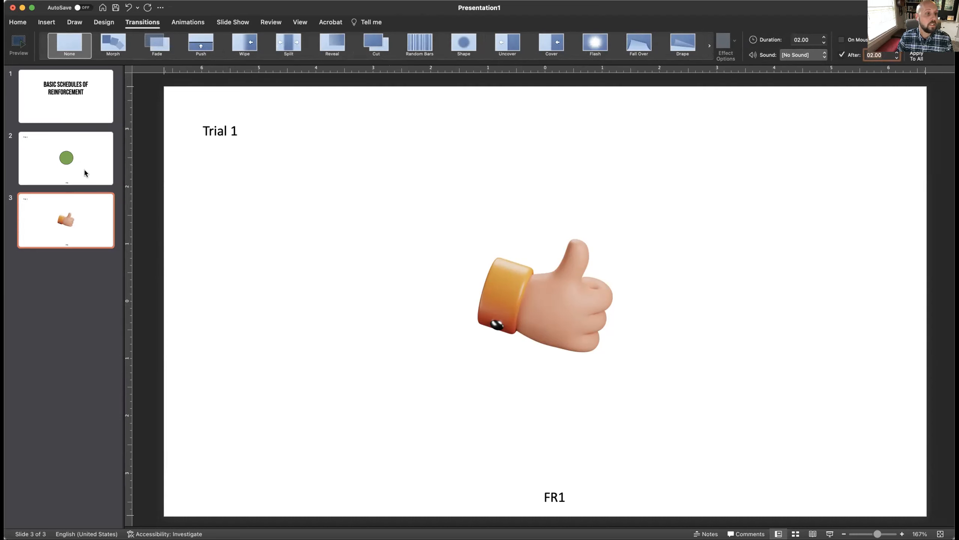
Step: Turn off advancing on a mouse click for slide 2
click(63, 156)
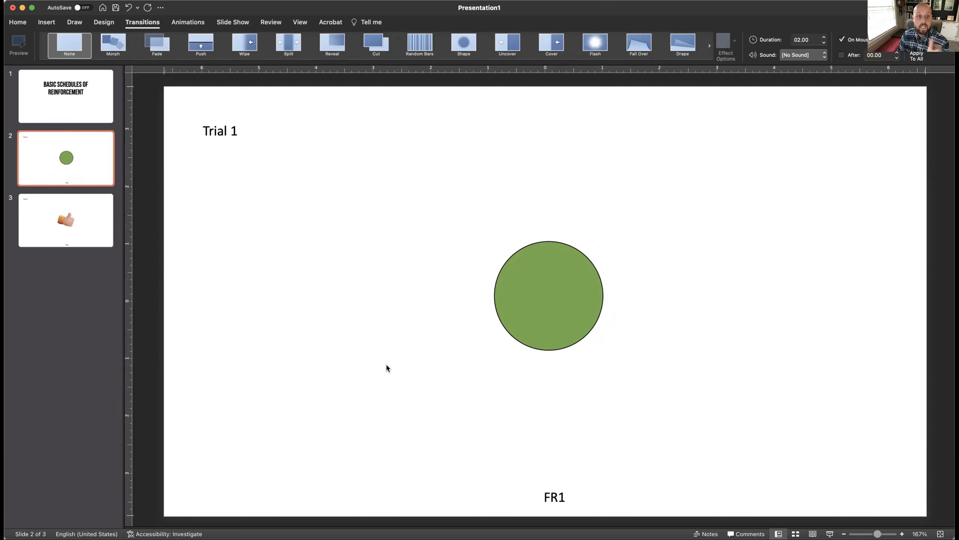
click(841, 41)
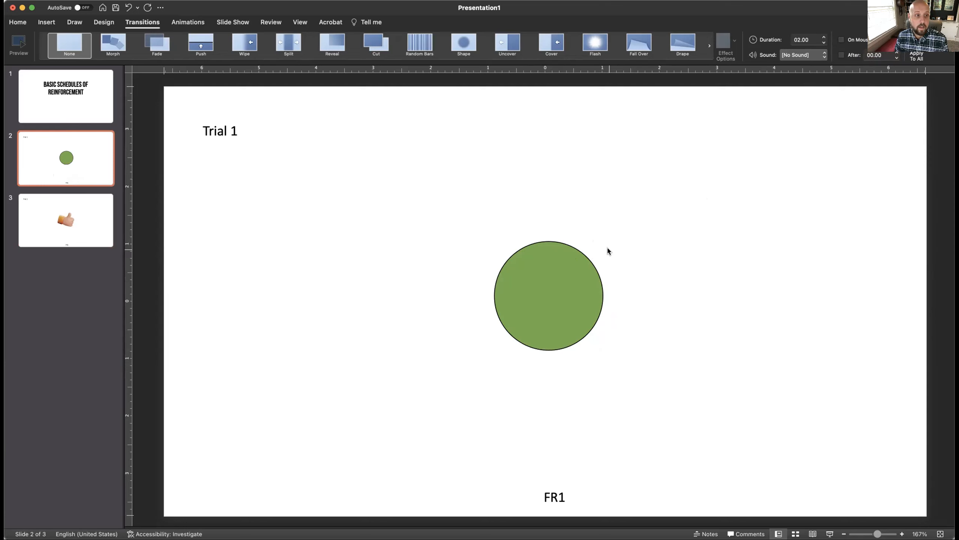
Step: Hyperlink the green circle on slide 2 to Next Slide in this document
right_click(529, 301)
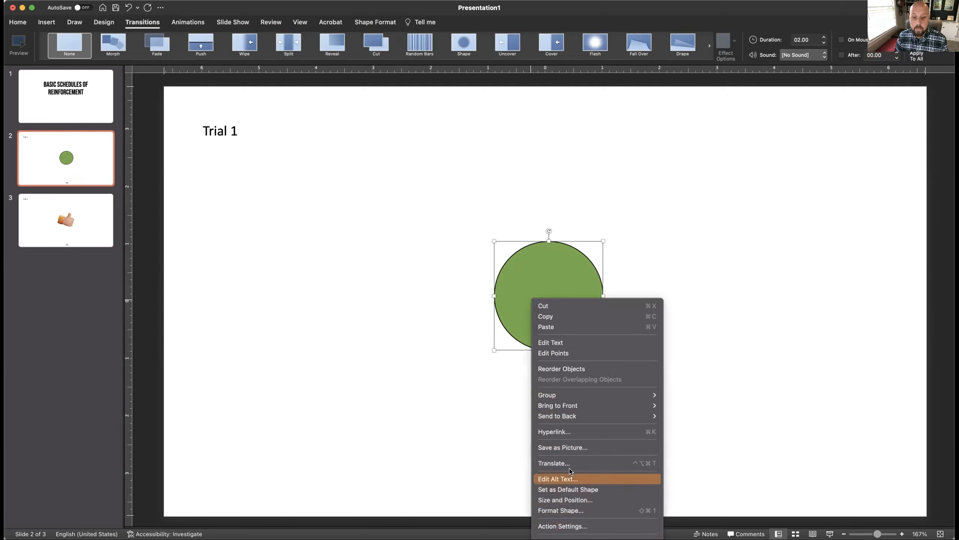
click(565, 432)
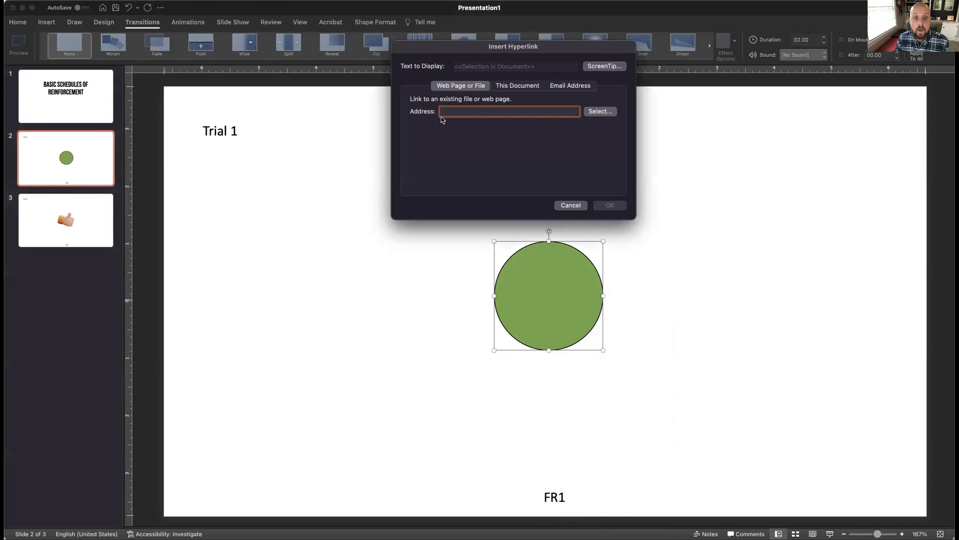
click(513, 85)
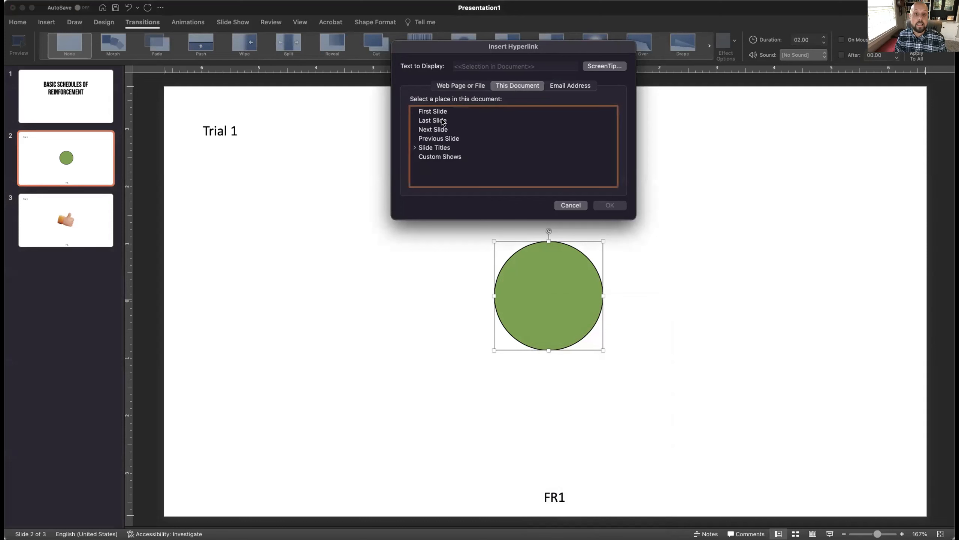
click(413, 148)
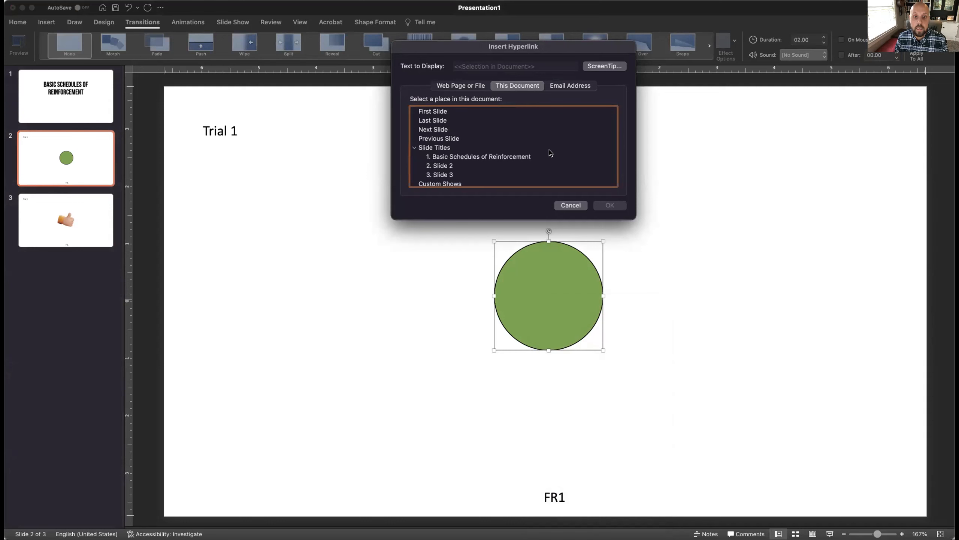
click(429, 129)
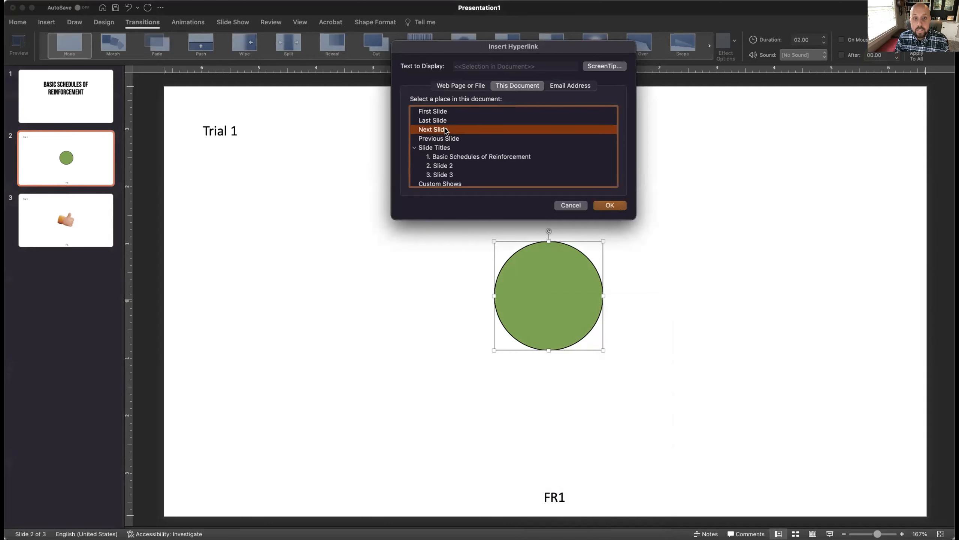
click(610, 205)
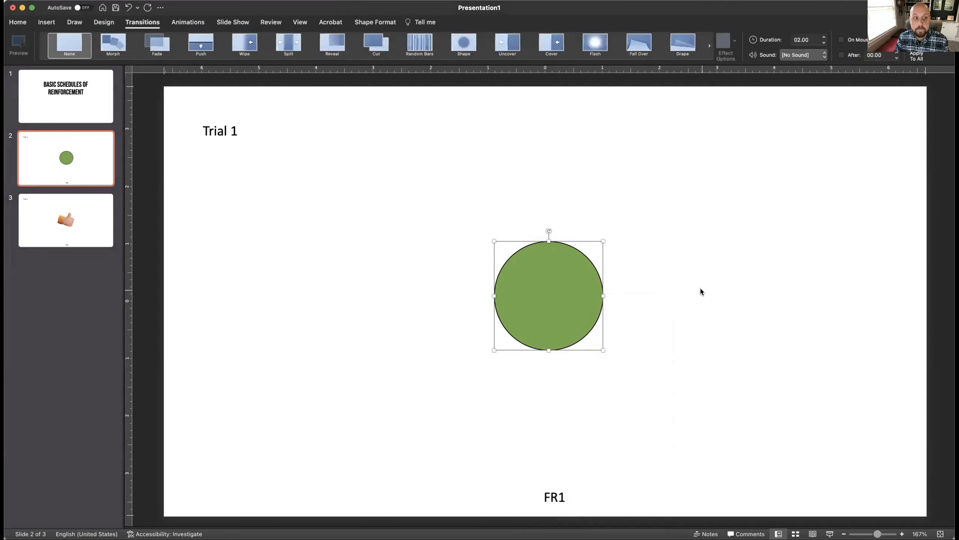
Step: Play the slide show from the title slide, test the green circle on slide 2, and exit at the end
click(64, 110)
click(830, 533)
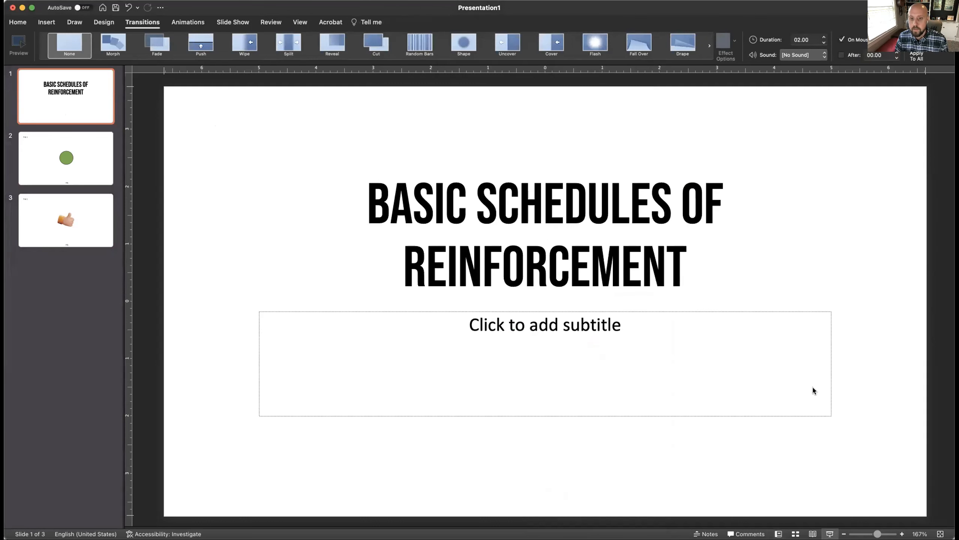
click(707, 332)
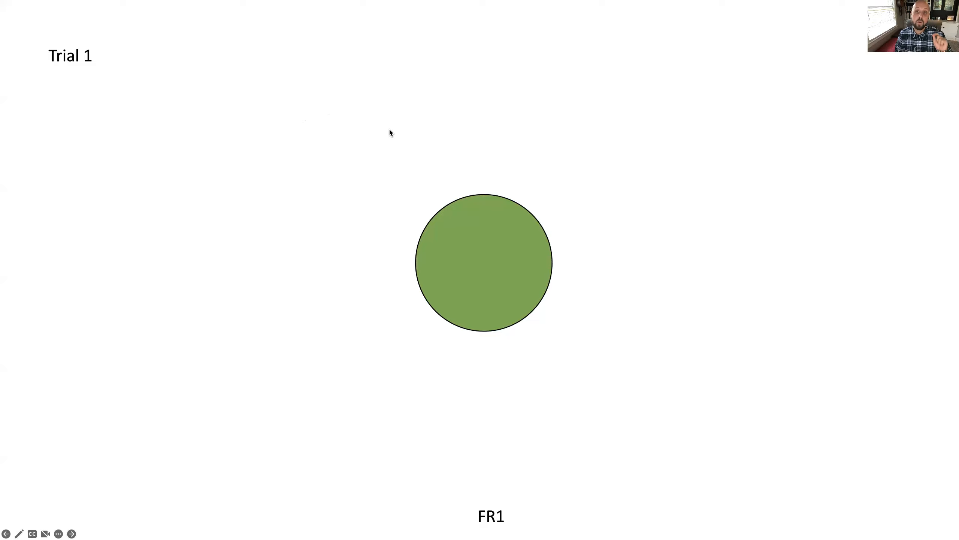
click(489, 265)
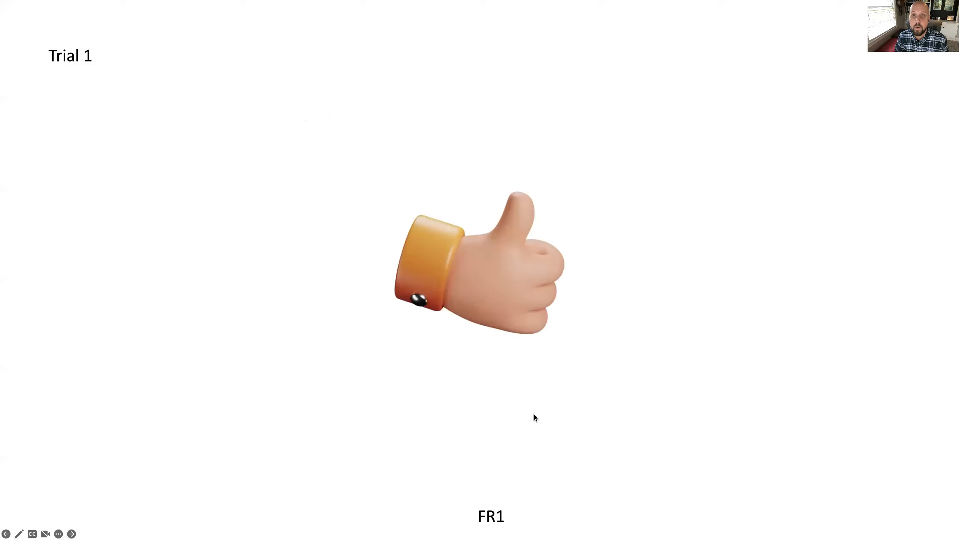
click(565, 373)
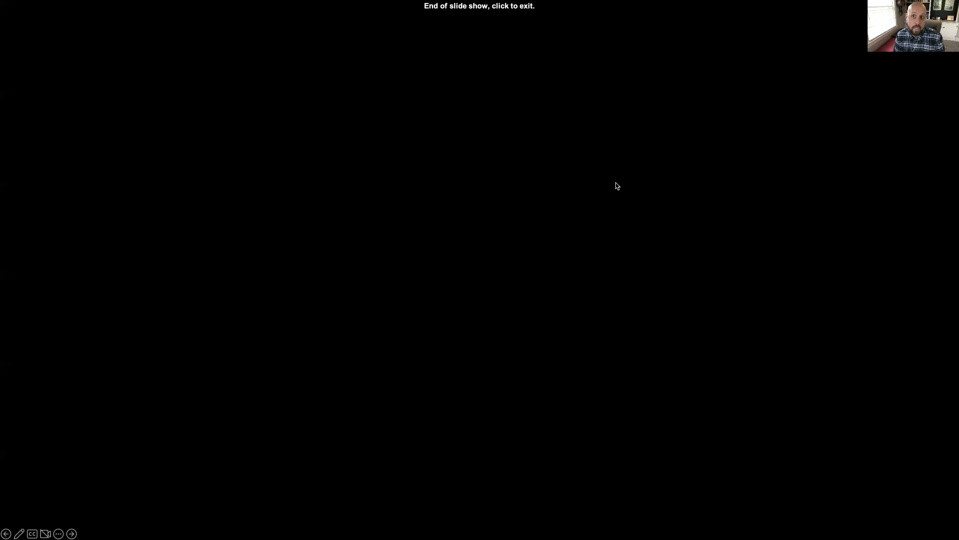
click(641, 225)
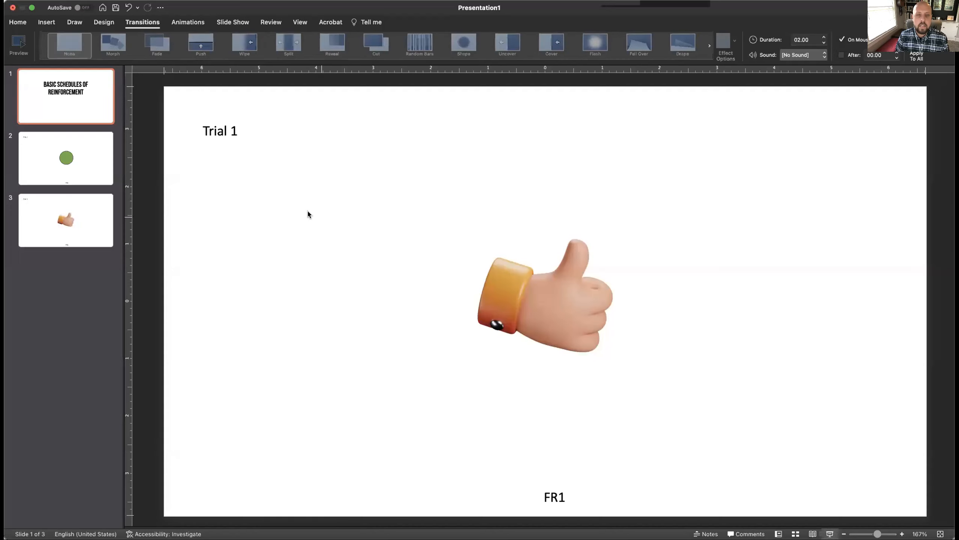
Step: Play the slide show from slide 2, follow the green circle's link, let the thumbs-up slide advance by itself, and exit
click(92, 173)
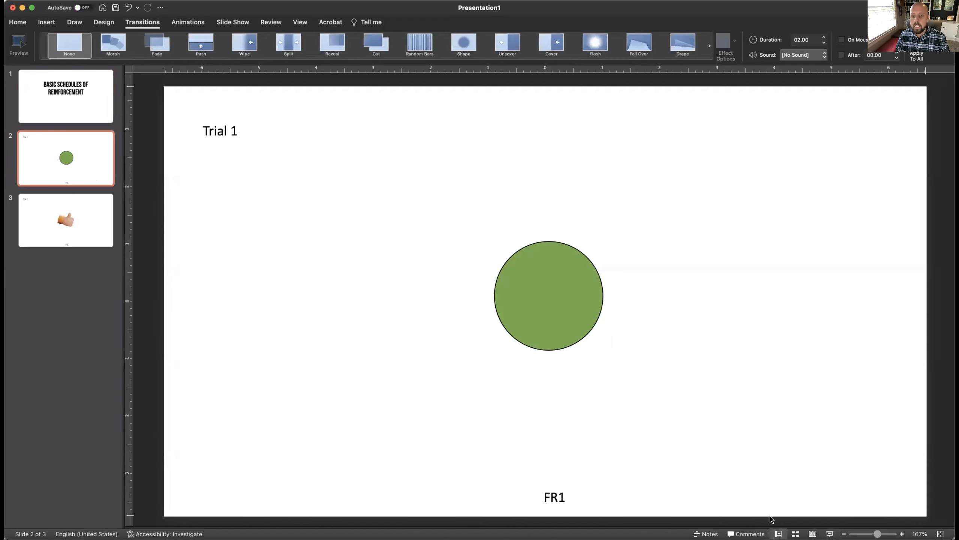
click(830, 534)
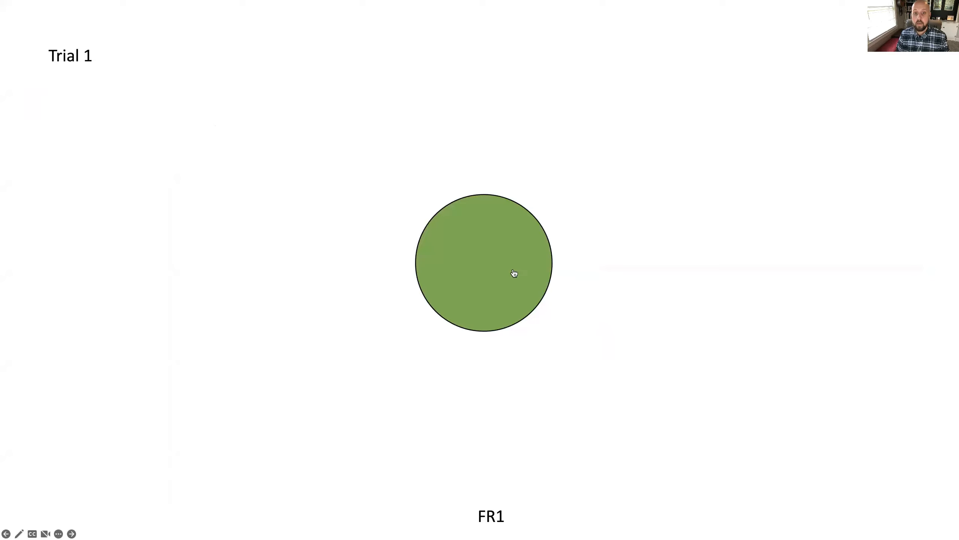
click(481, 266)
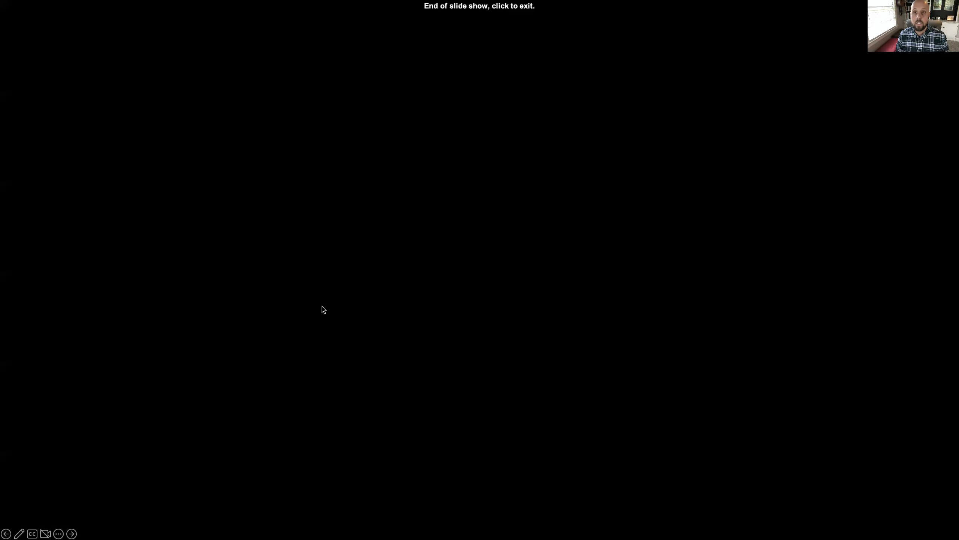
click(575, 292)
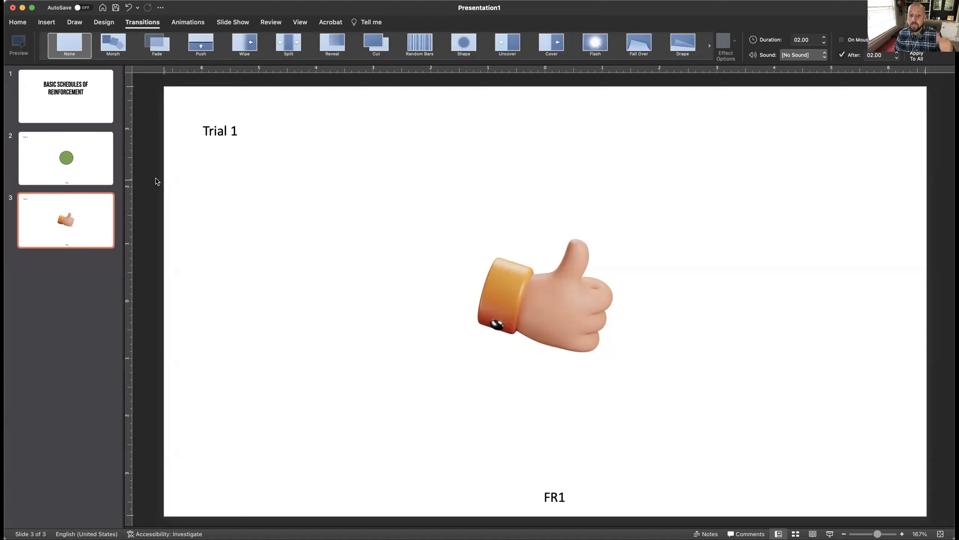
Step: Copy slides 2 and 3 together and paste the pair after slide 3
shift+click(73, 161)
click(62, 231)
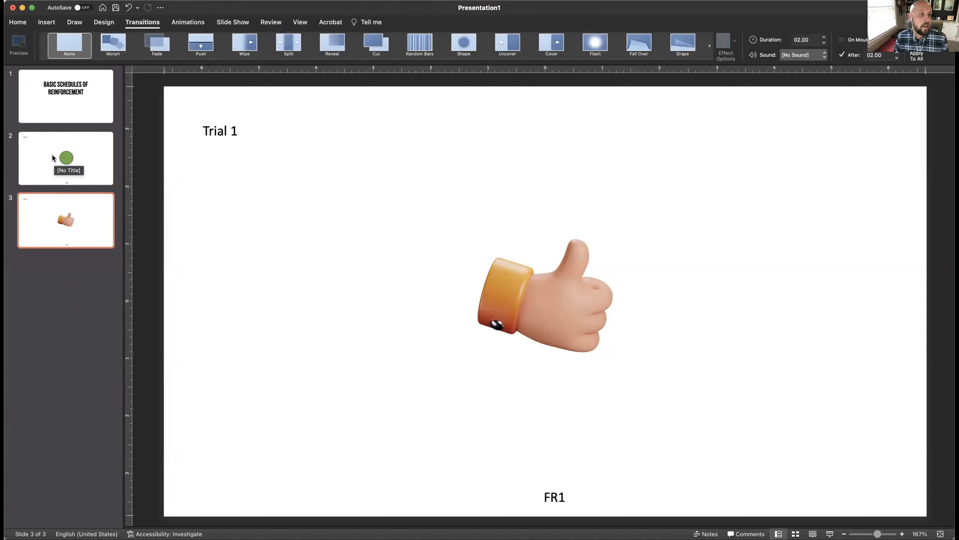
shift+click(58, 151)
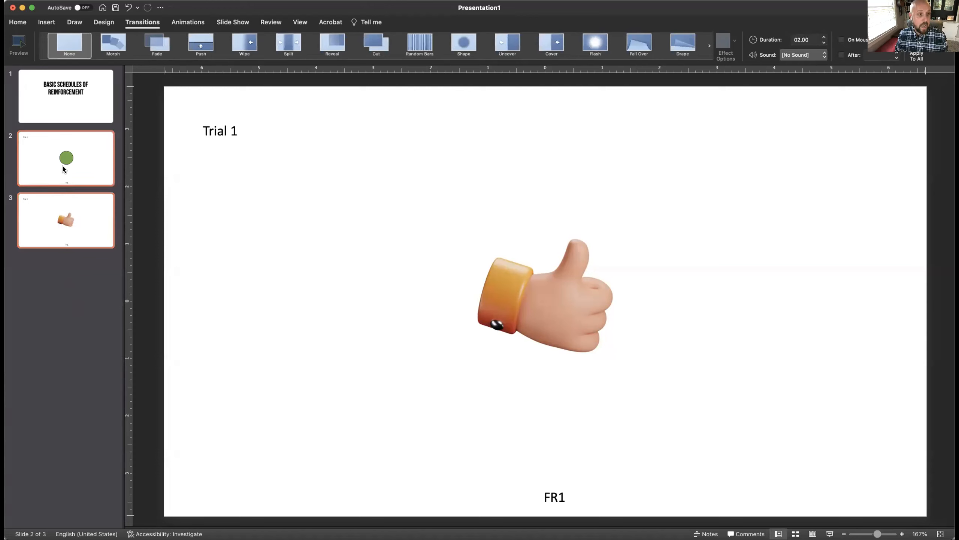
click(55, 257)
key(super+v)
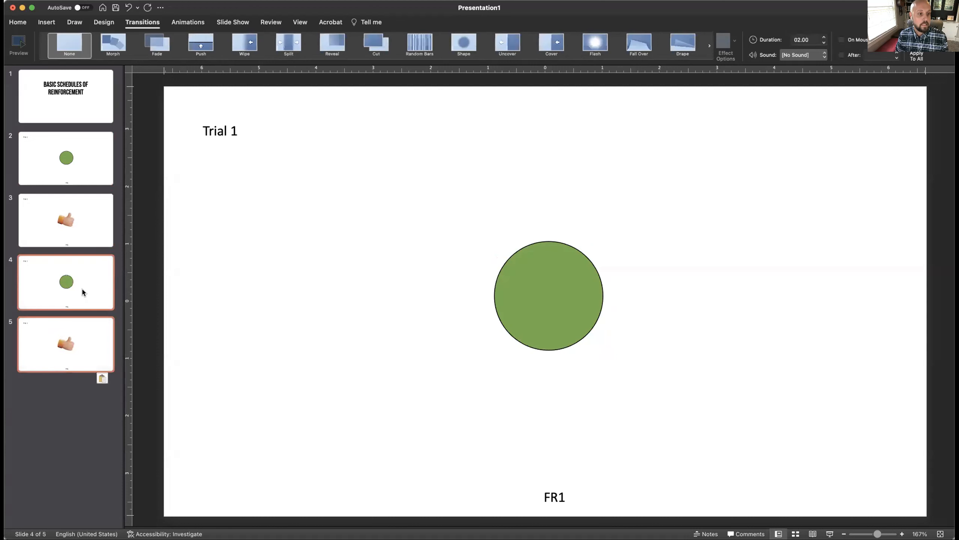
Step: Change the trial label on slides 4 and 5 to Trial 2
click(235, 132)
key(BackSpace)
text(2)
click(67, 356)
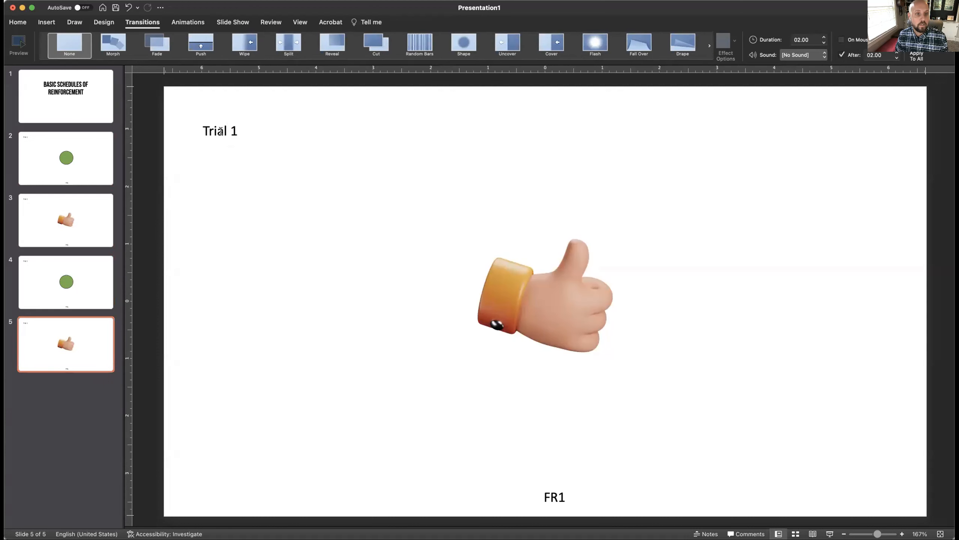
click(233, 130)
key(BackSpace)
text(2)
Step: Copy slides 4 and 5 together and paste the pair after slide 5
click(71, 281)
click(69, 339)
shift+click(69, 294)
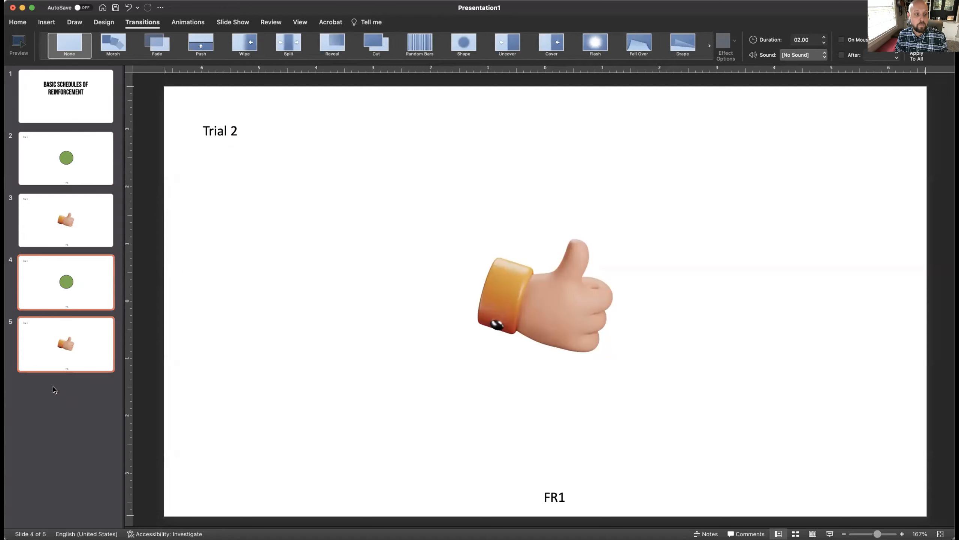
key(super+c)
click(56, 378)
key(super+v)
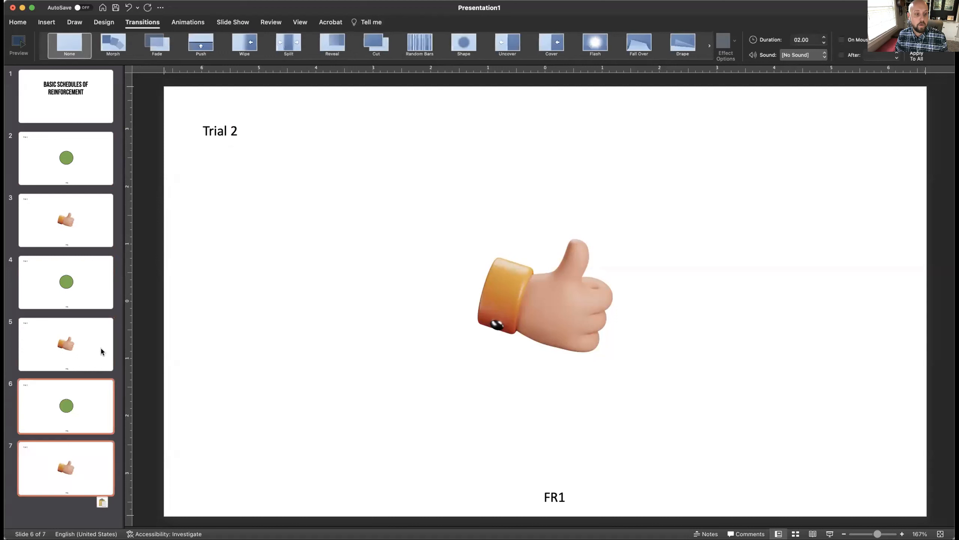
Step: Change the trial label on slides 6 and 7 to Trial 3
click(45, 389)
click(76, 325)
click(65, 423)
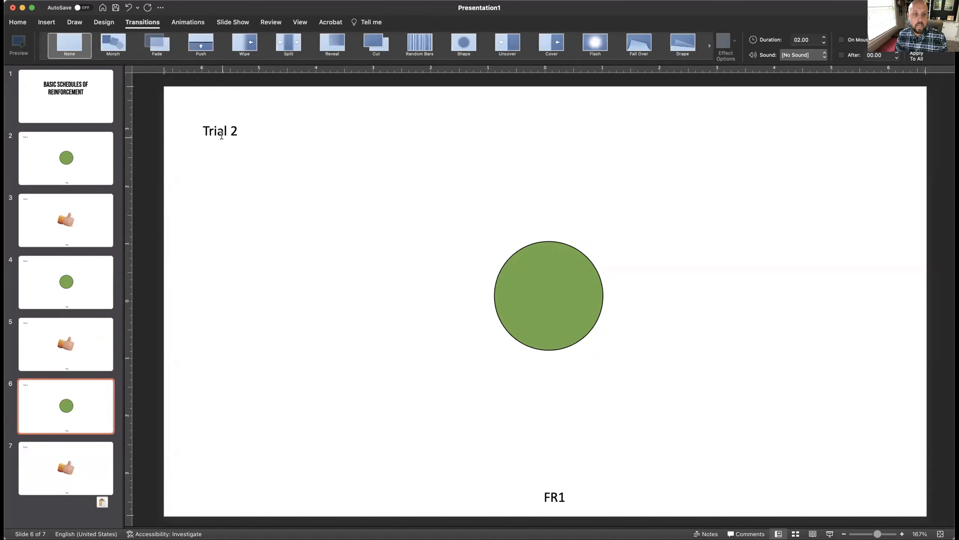
double_click(229, 128)
text(3)
click(54, 487)
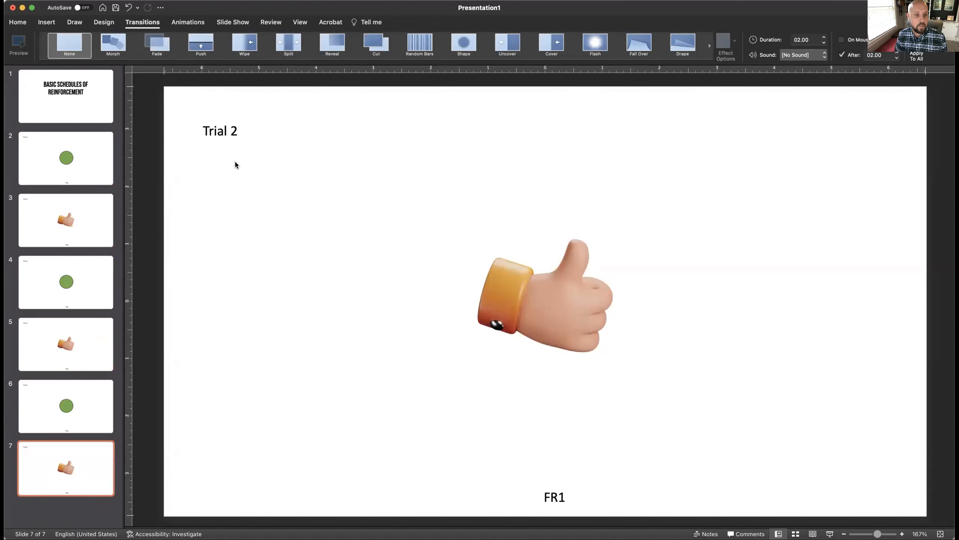
double_click(232, 130)
text(3)
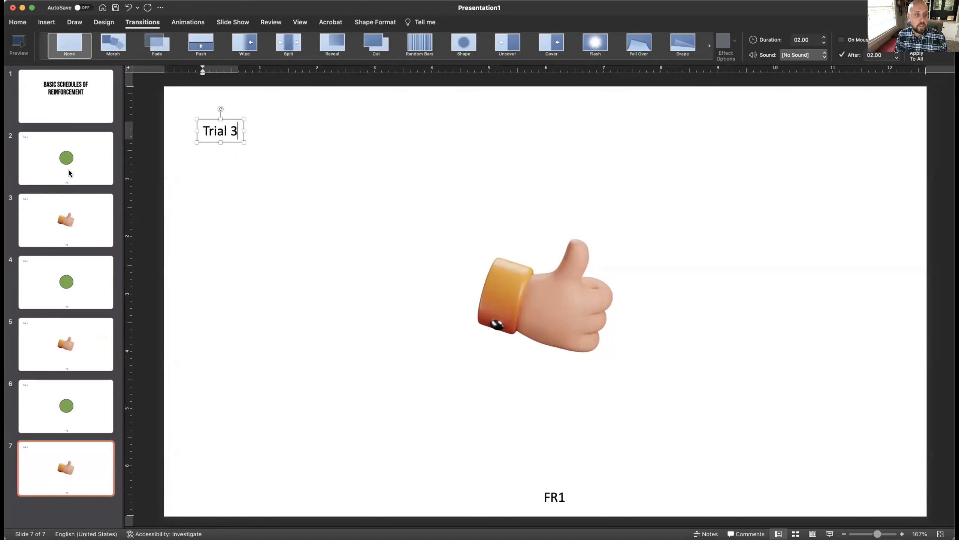
Step: Check the trial labels on the existing slides, and paste a copy of slides 6 and 7 after slide 7
click(69, 168)
click(56, 211)
click(53, 298)
click(62, 354)
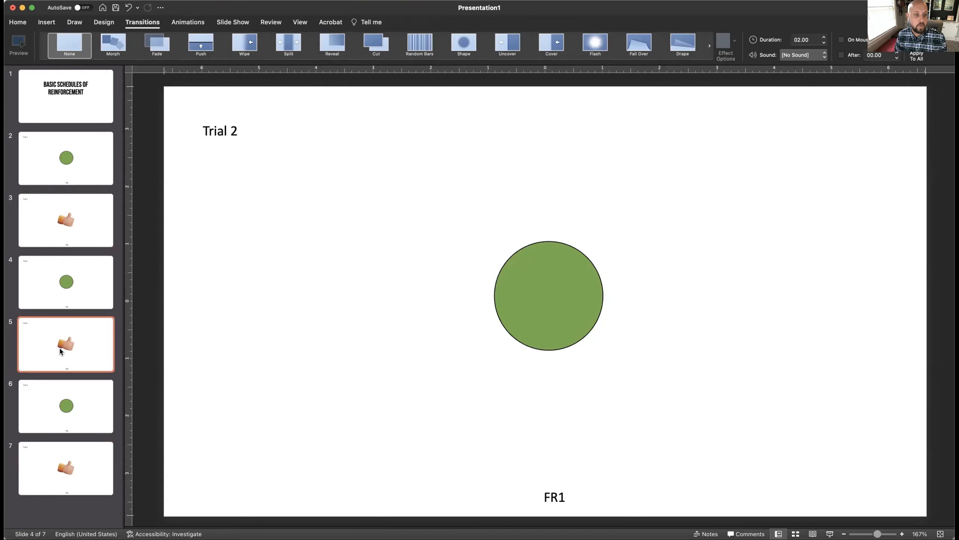
click(54, 409)
click(68, 486)
shift+click(73, 409)
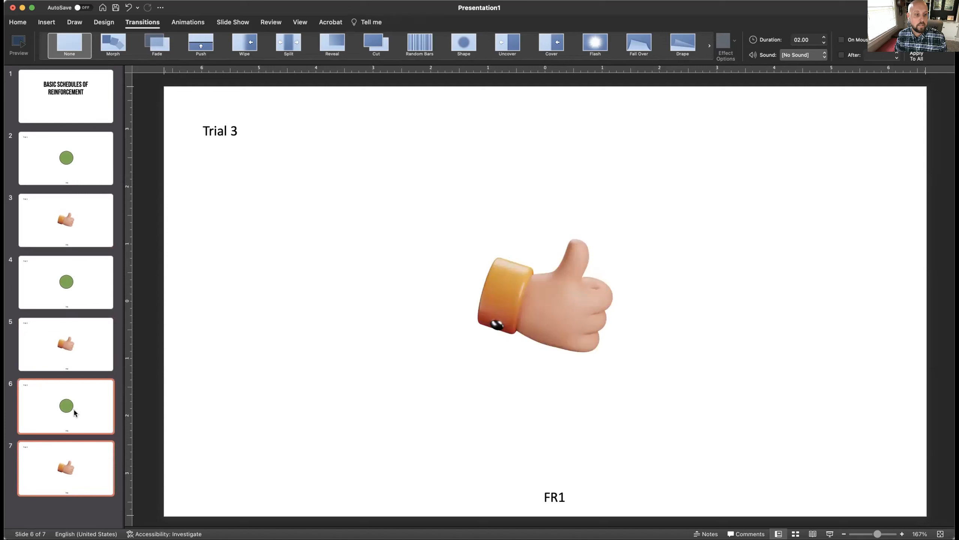
click(66, 499)
key(ctrl+v)
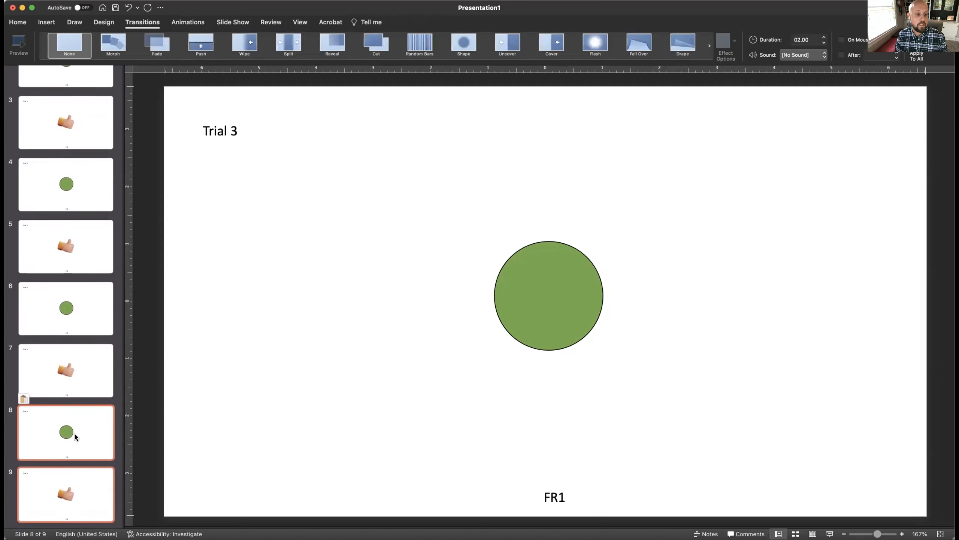
Step: Change the trial label on slides 8 and 9 to Trial 4
click(236, 131)
key(BackSpace)
text(4)
click(51, 486)
click(233, 127)
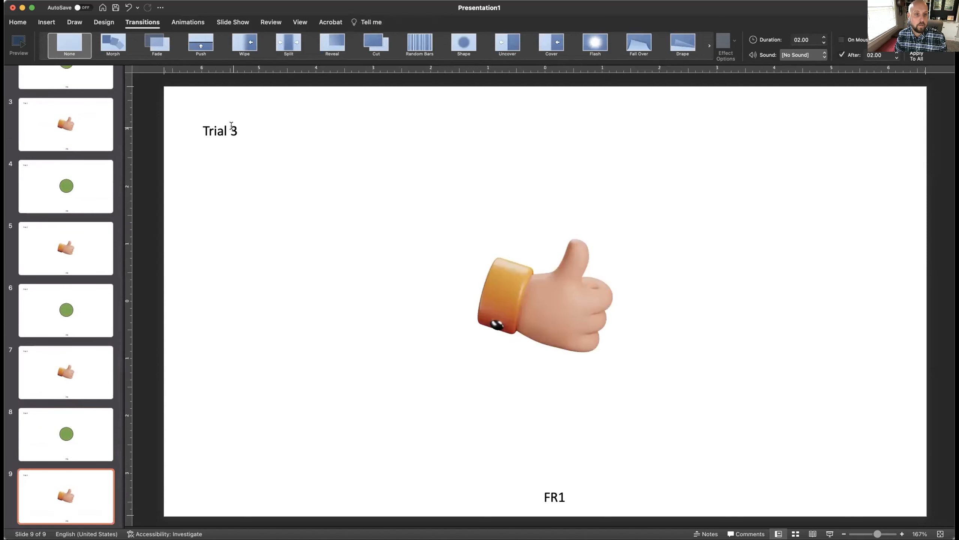
key(Delete)
text(4)
Step: Copy slides 8 and 9 together and paste the pair after slide 9
scroll(58, 424, down, 1)
shift+click(59, 425)
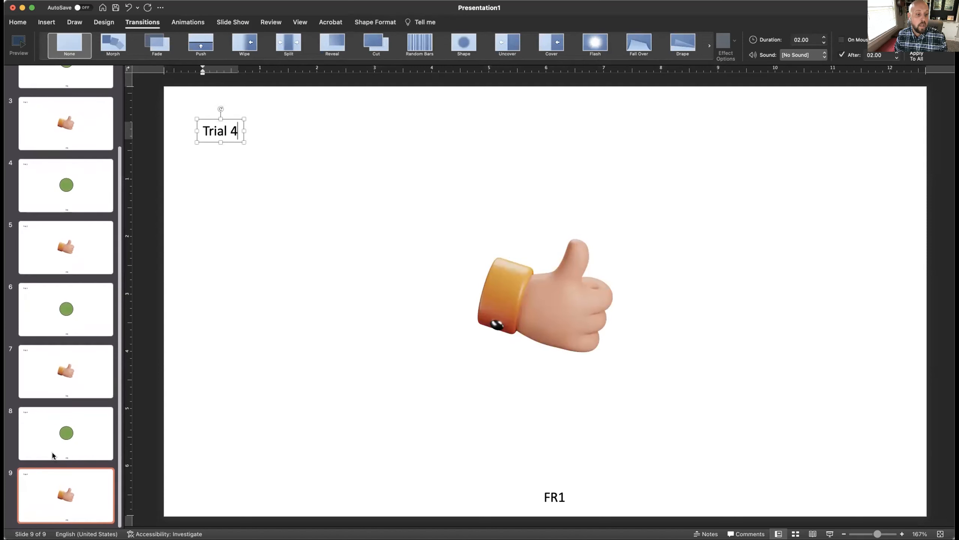
key(super+c)
key(super+v)
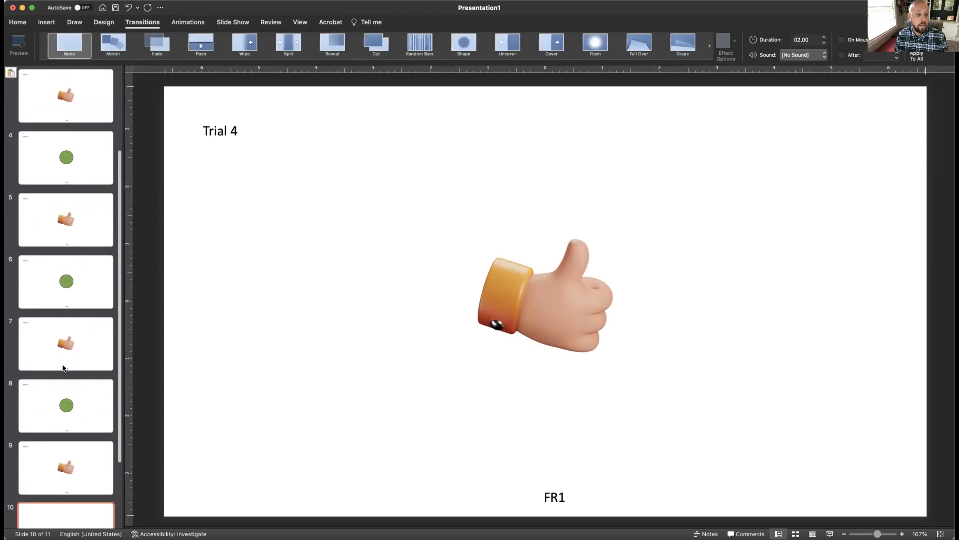
Step: Change the trial label on slide 10 to Trial 5 and renumber the label on slide 11
click(87, 431)
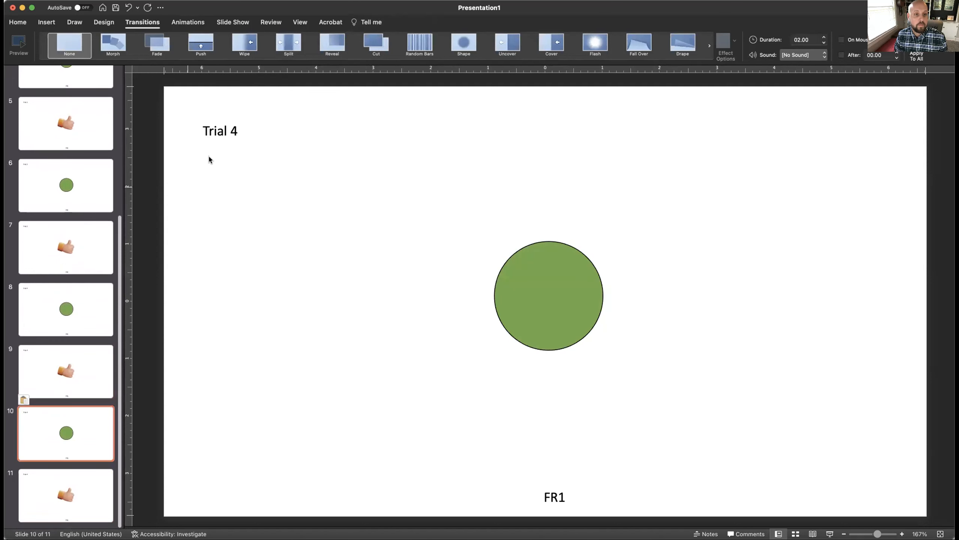
double_click(230, 128)
text(6)
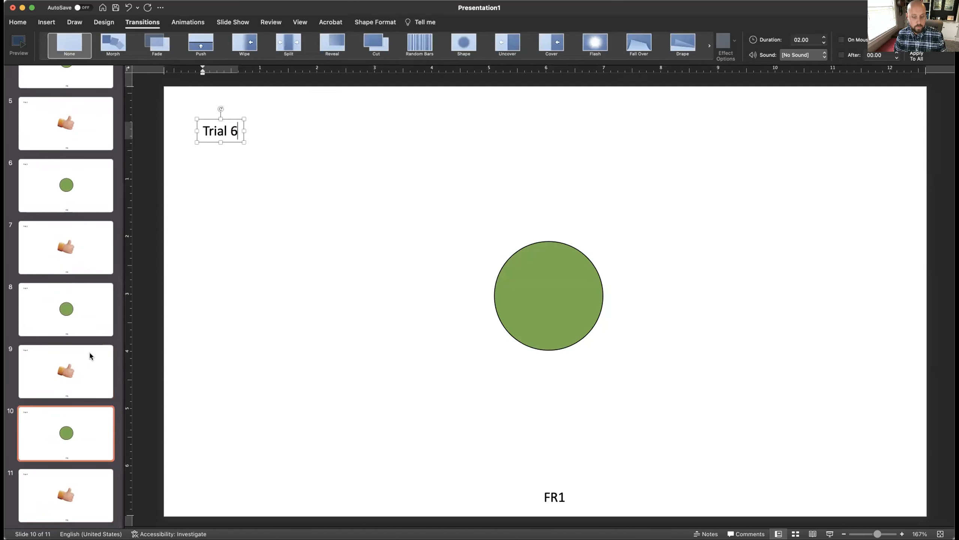
key(BackSpace)
text(5)
click(43, 503)
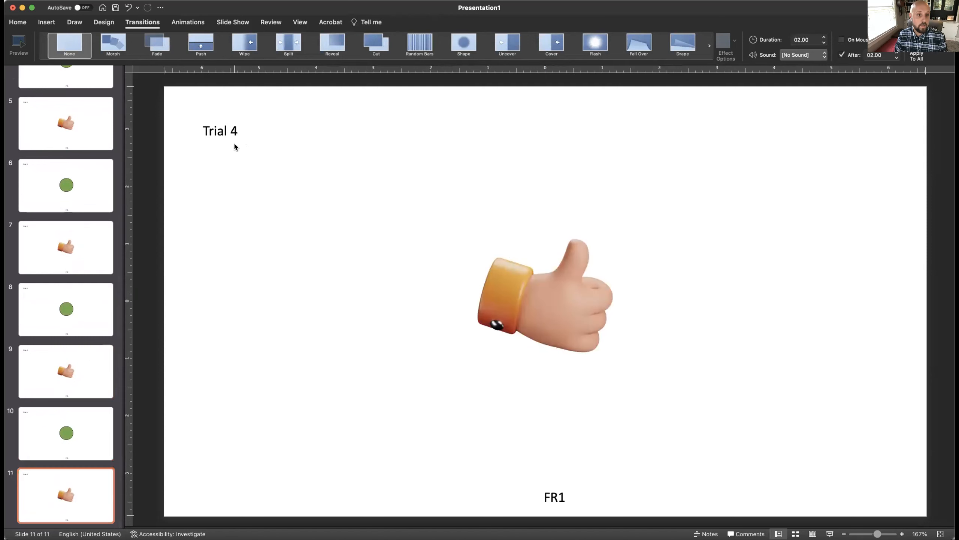
double_click(232, 130)
text(6)
Step: Inspect the hyperlink target of the green circle on slide 10 and the available slide titles, leaving the link as it is
click(74, 351)
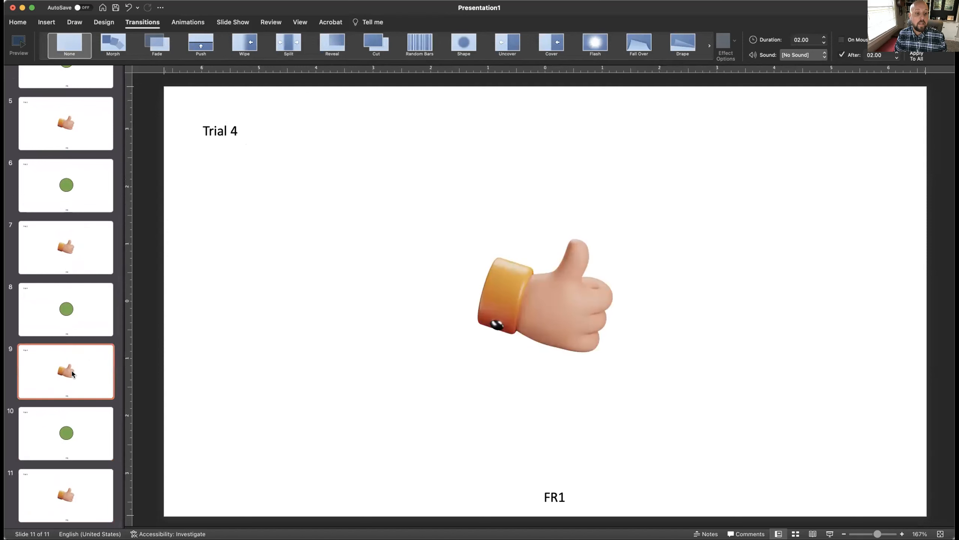
click(64, 445)
click(550, 299)
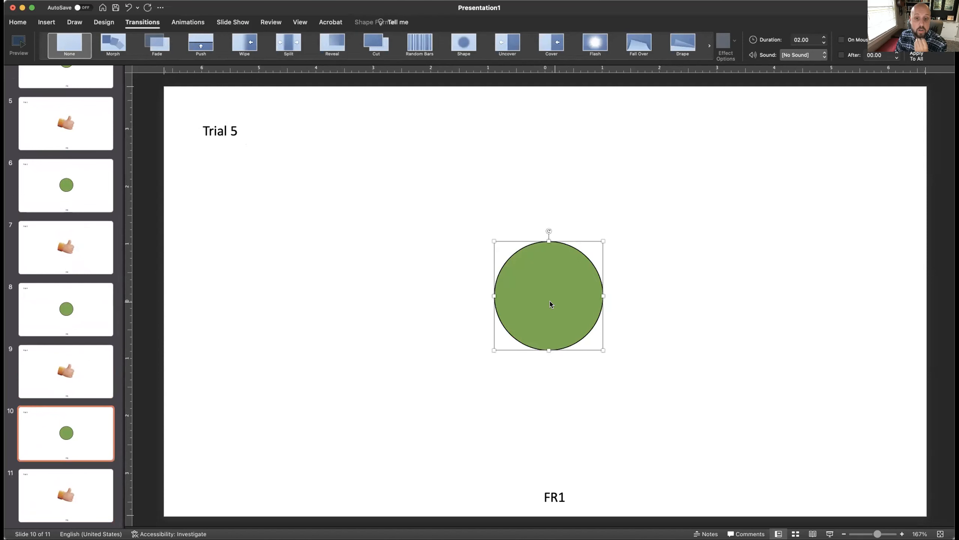
right_click(555, 300)
mouse_move(595, 435)
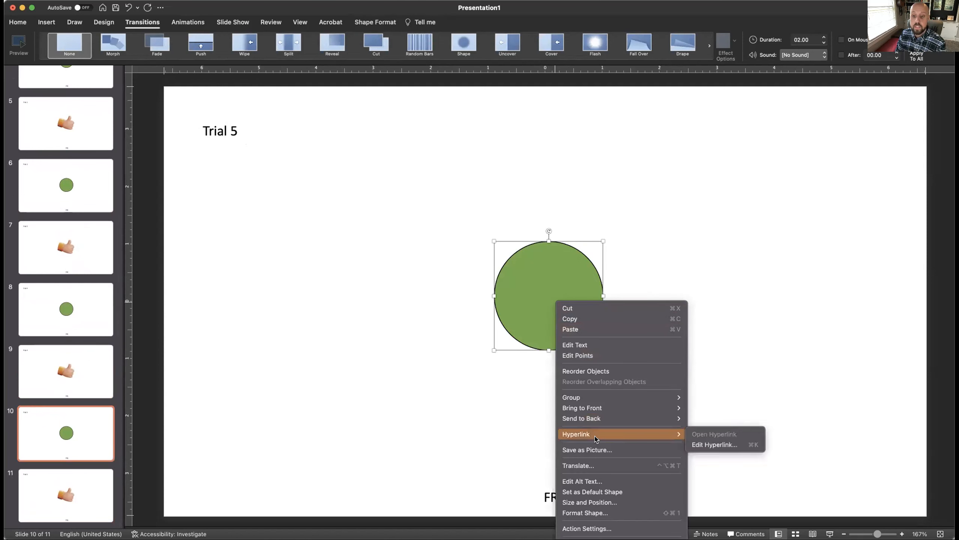
click(714, 445)
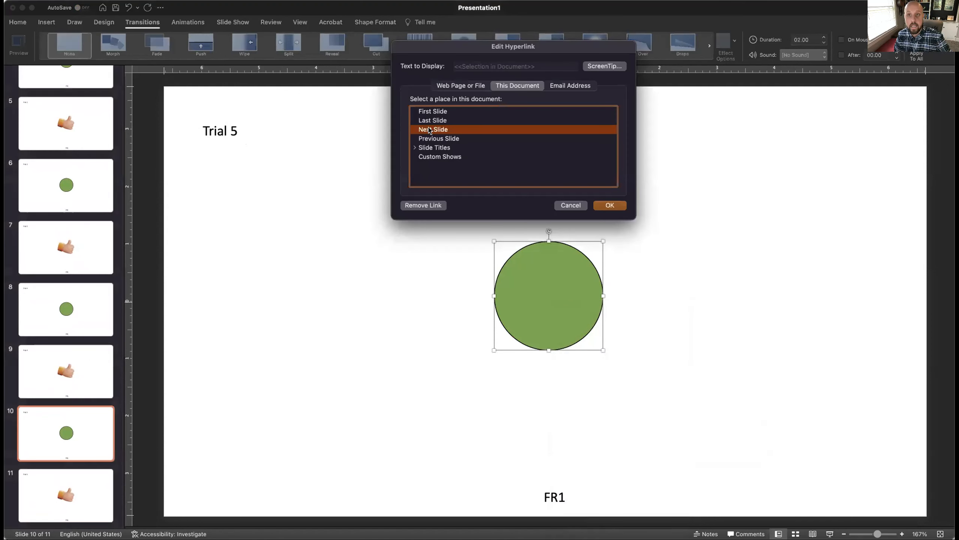
click(415, 147)
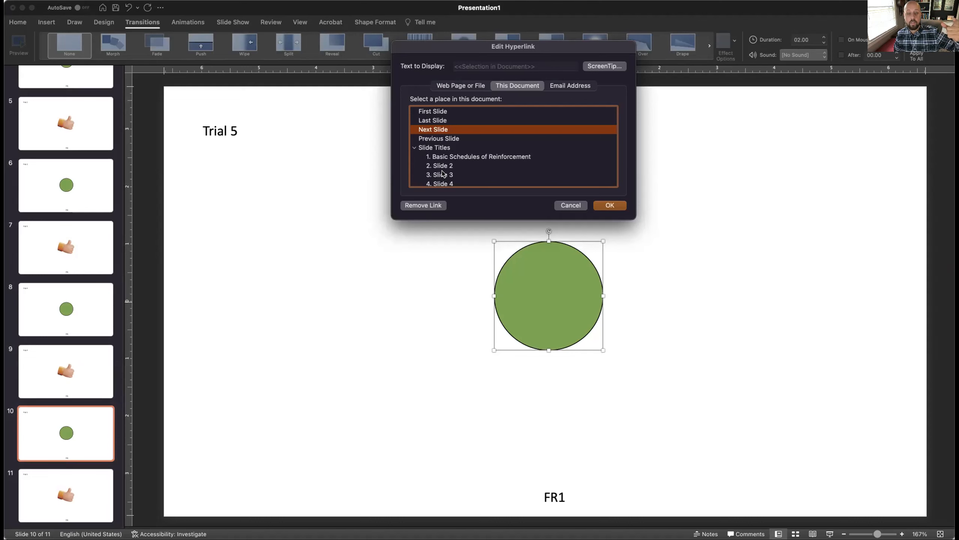
click(570, 206)
Step: Play the slide show from the title slide, selecting the green circle in each of Trials 1 to 5, and exit at the end
scroll(100, 271, up, 5)
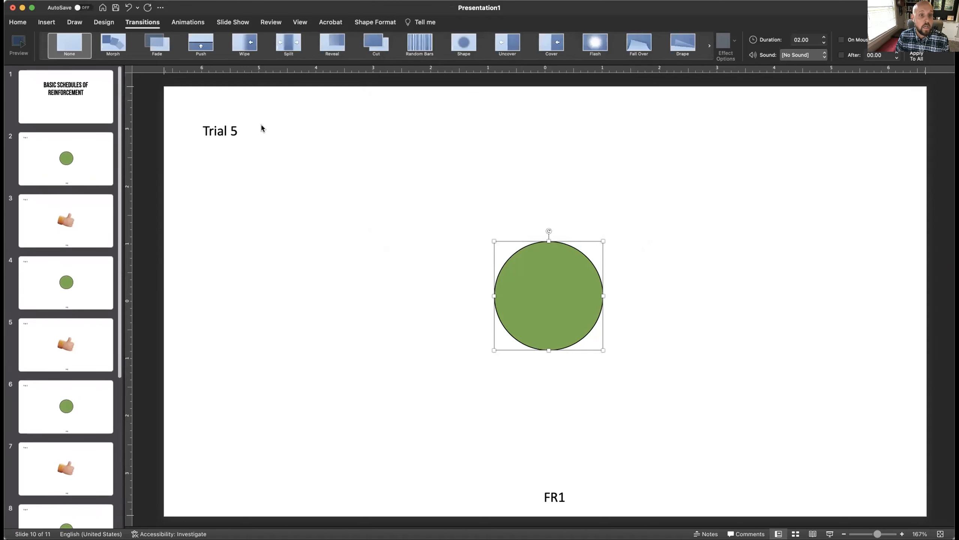
click(55, 108)
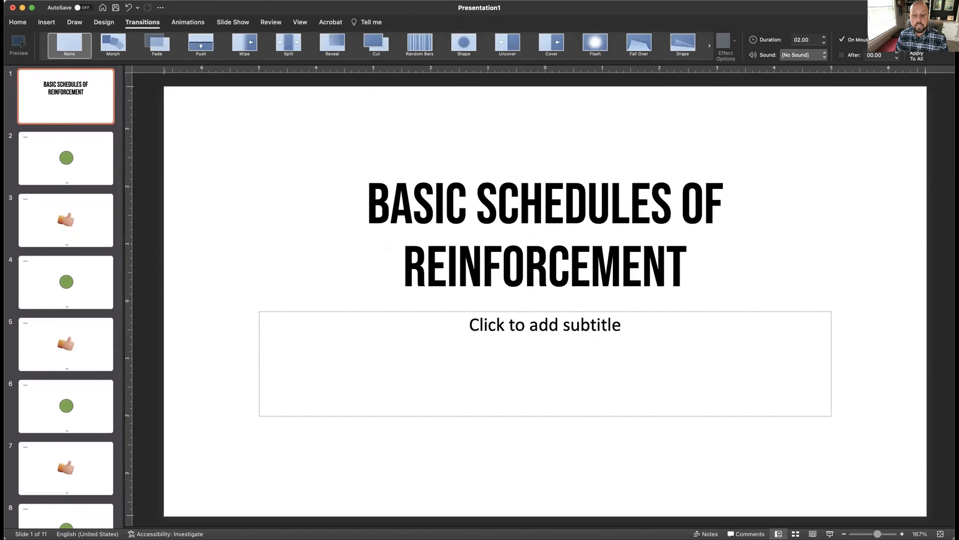
click(829, 533)
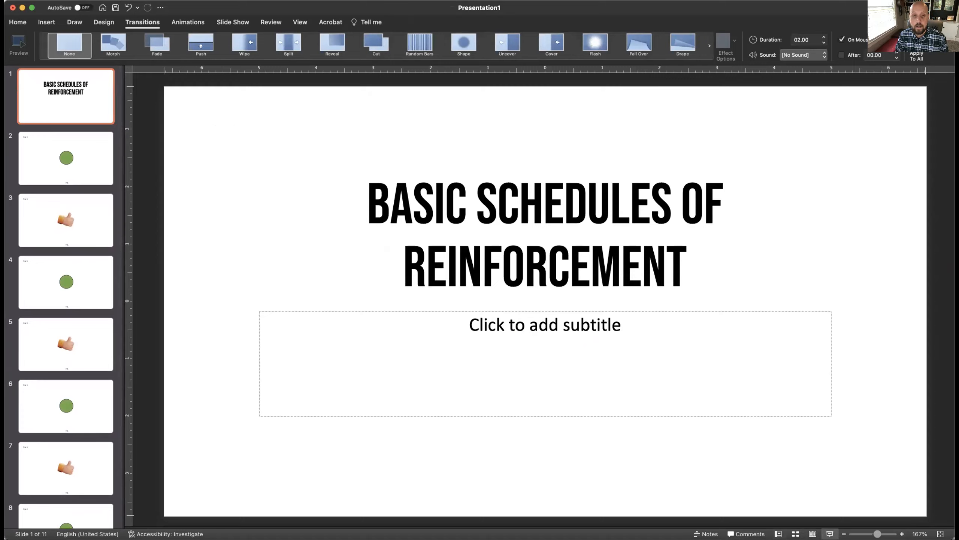
click(762, 274)
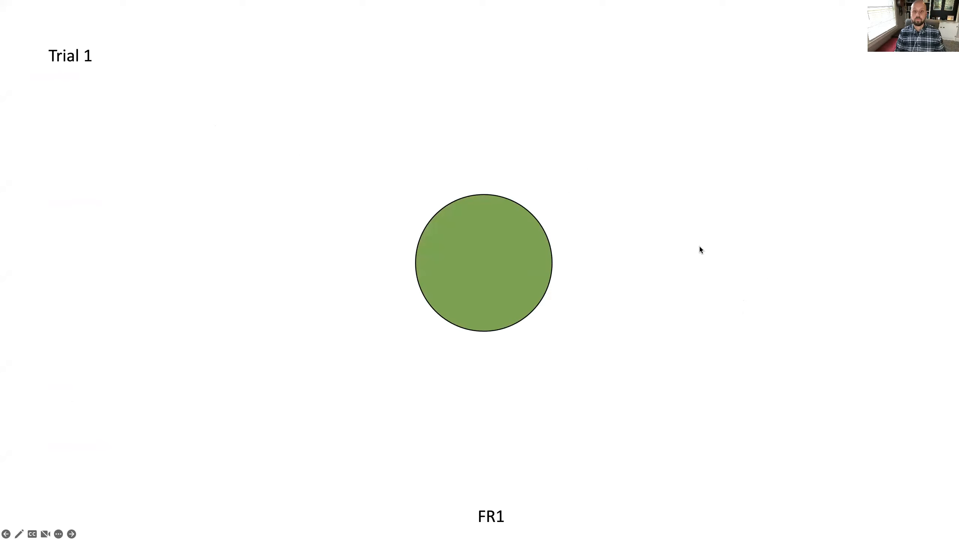
click(489, 285)
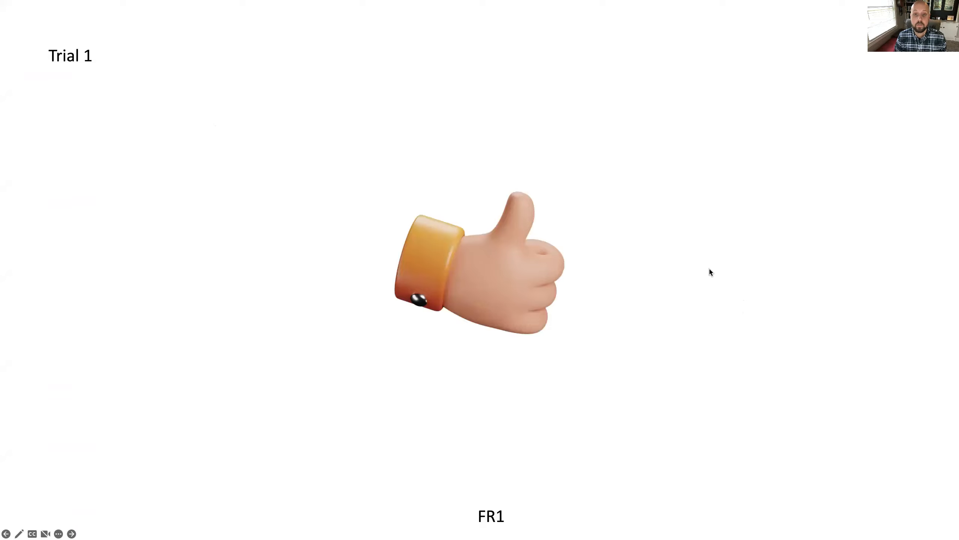
click(634, 282)
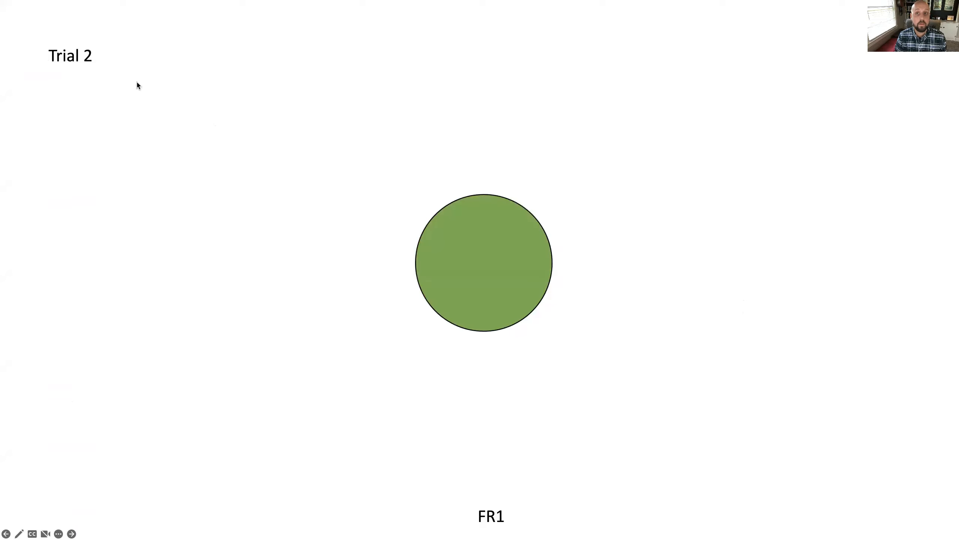
click(478, 266)
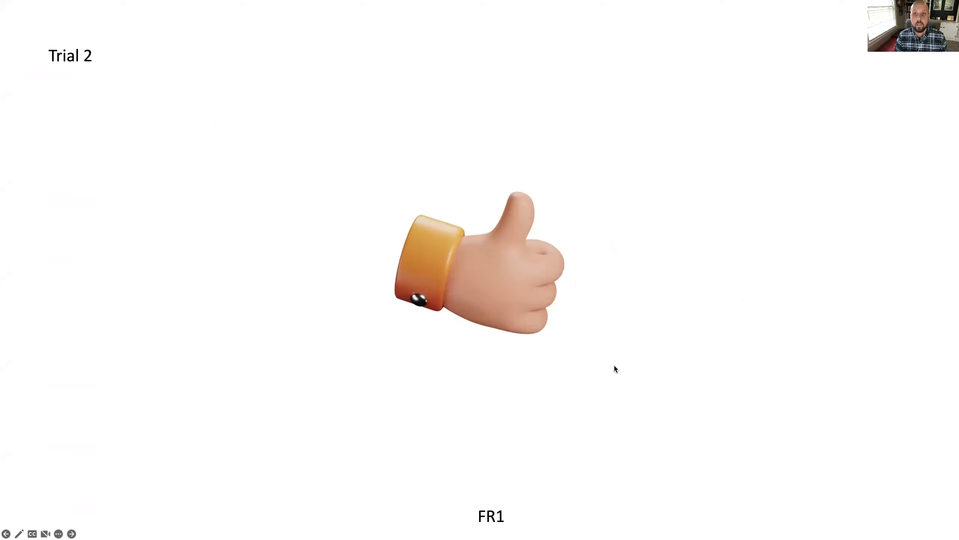
click(563, 285)
click(478, 269)
click(752, 294)
click(480, 238)
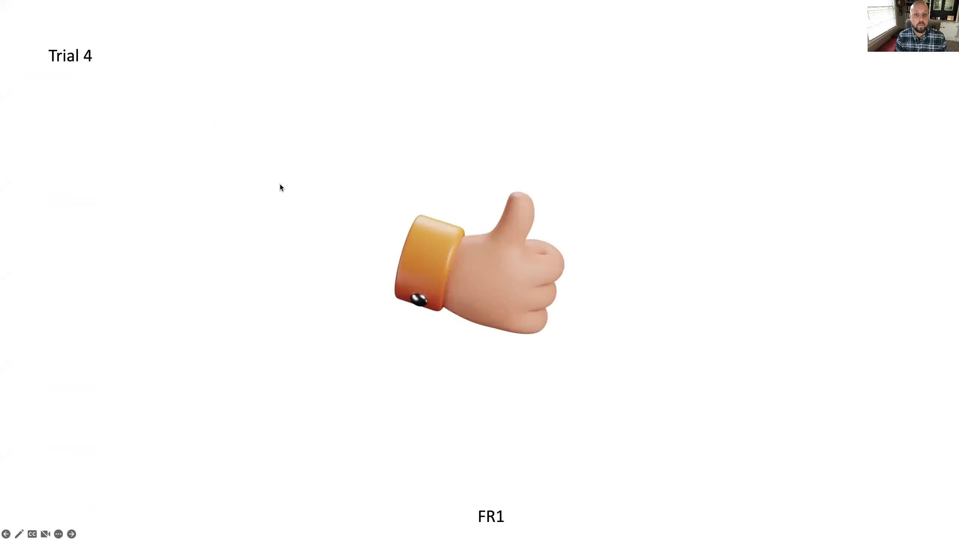
click(342, 248)
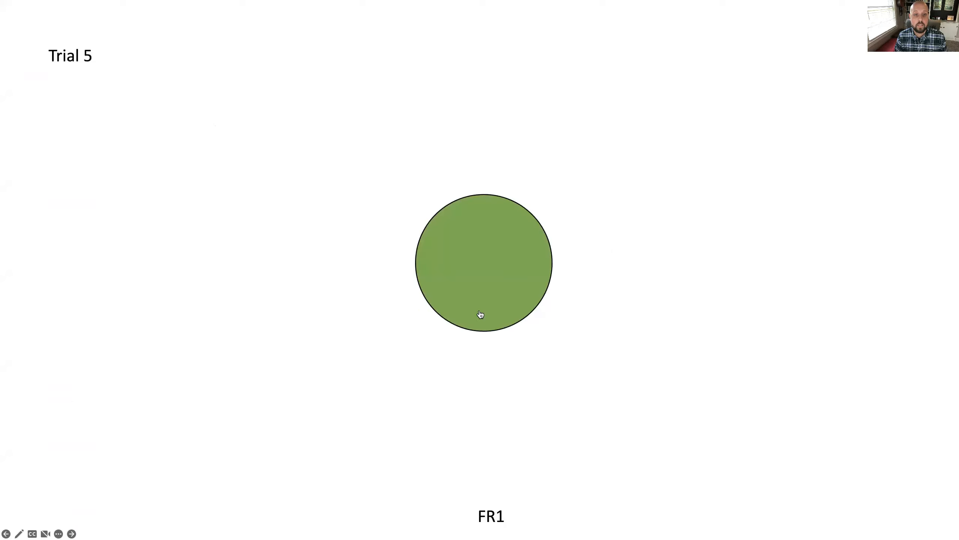
click(479, 259)
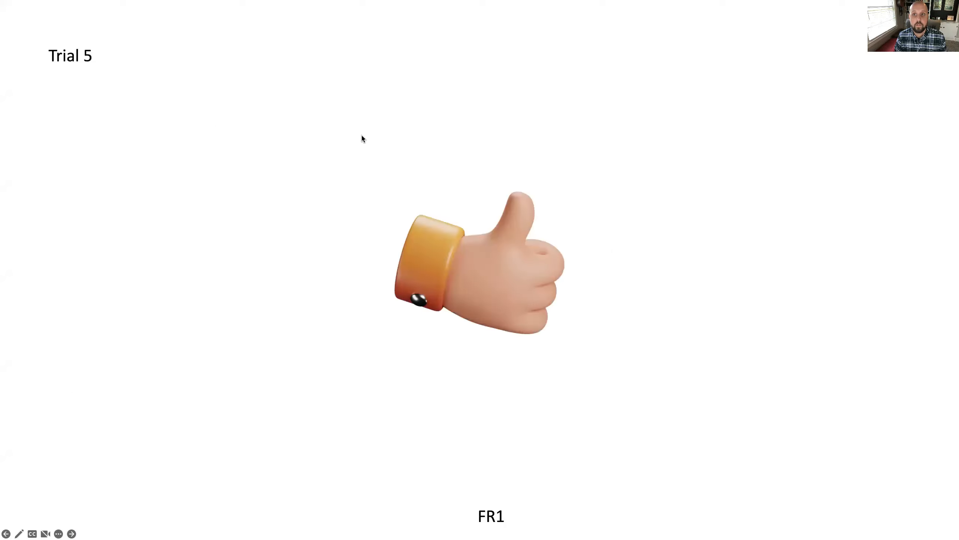
click(765, 345)
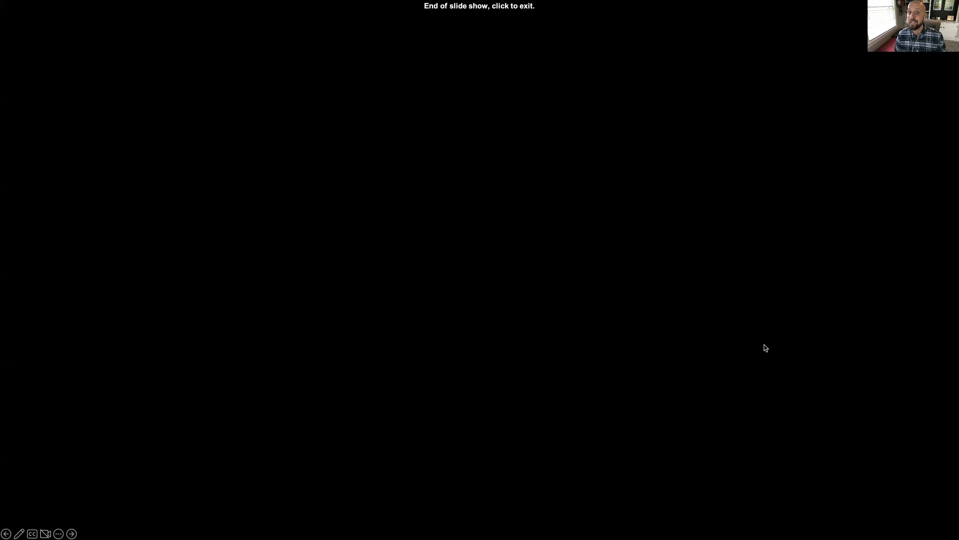
click(766, 347)
Step: Copy the Trial 5 green-circle slide and paste it right after slide 10, ahead of the final thumbs-up slide
scroll(107, 195, up, 5)
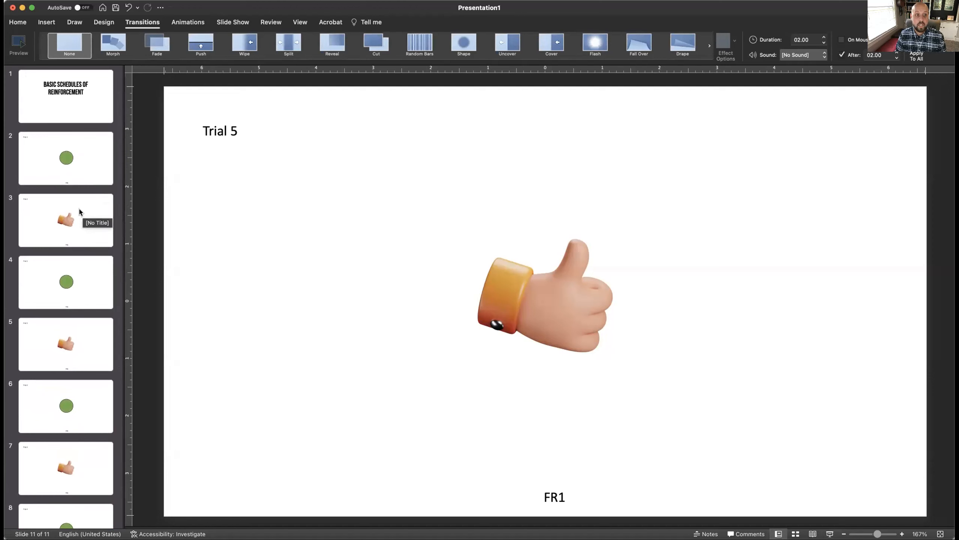
click(70, 153)
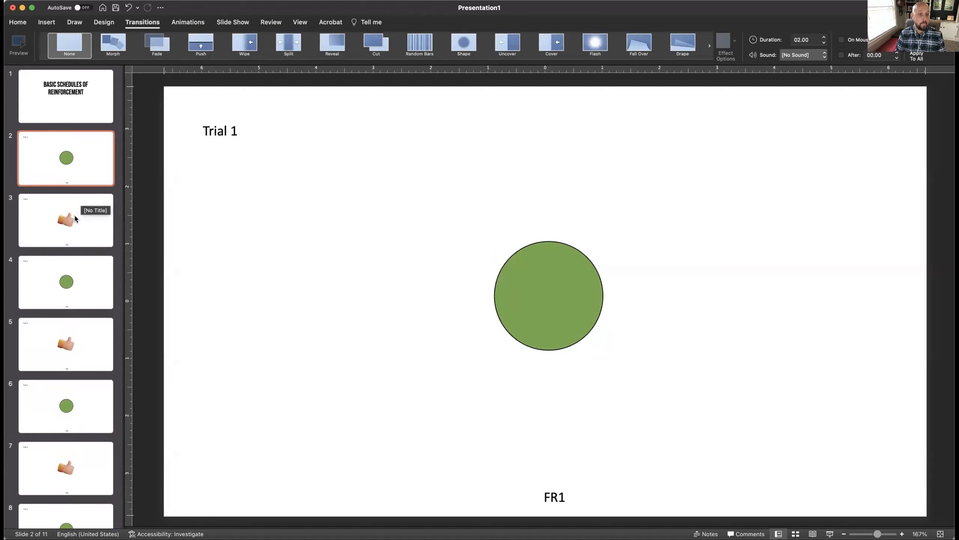
scroll(80, 341, down, 6)
click(54, 448)
shift+click(75, 501)
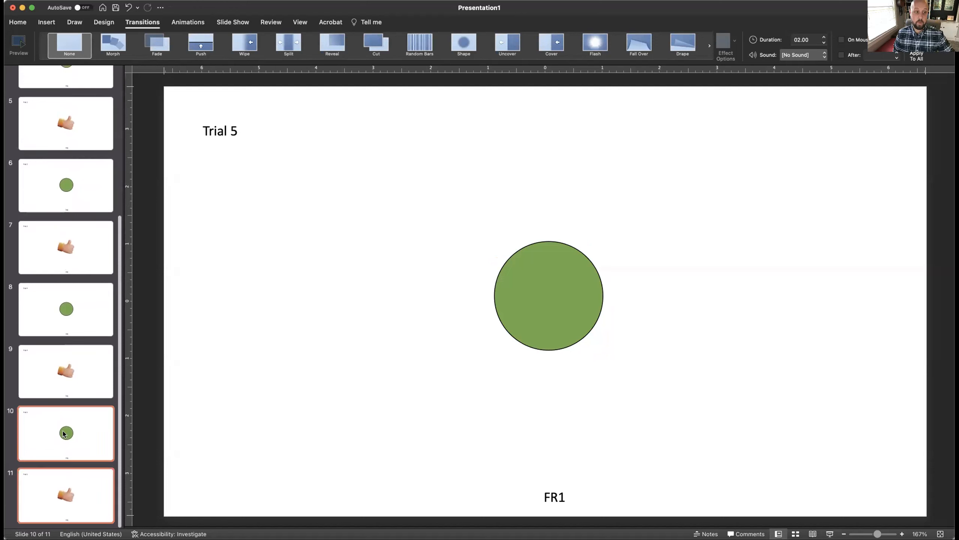
click(39, 378)
click(60, 442)
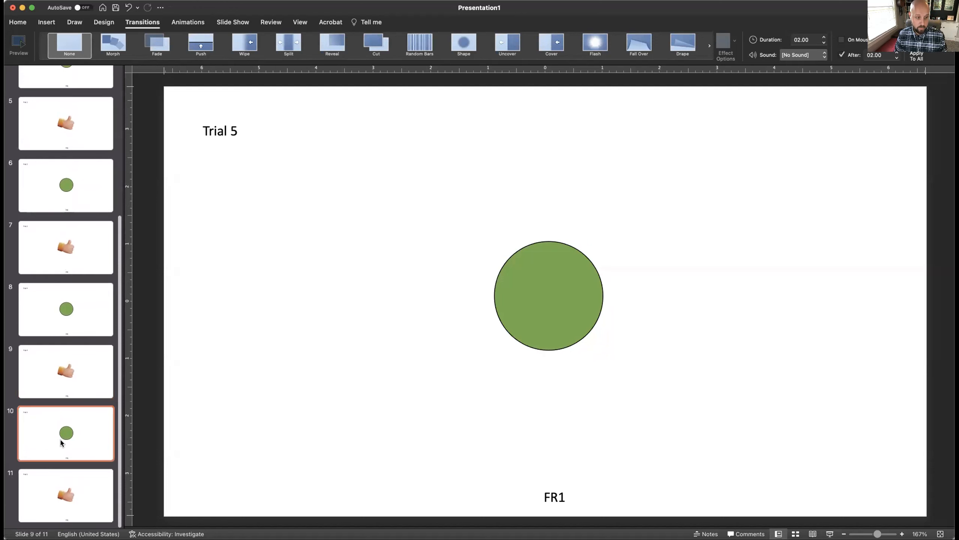
click(70, 468)
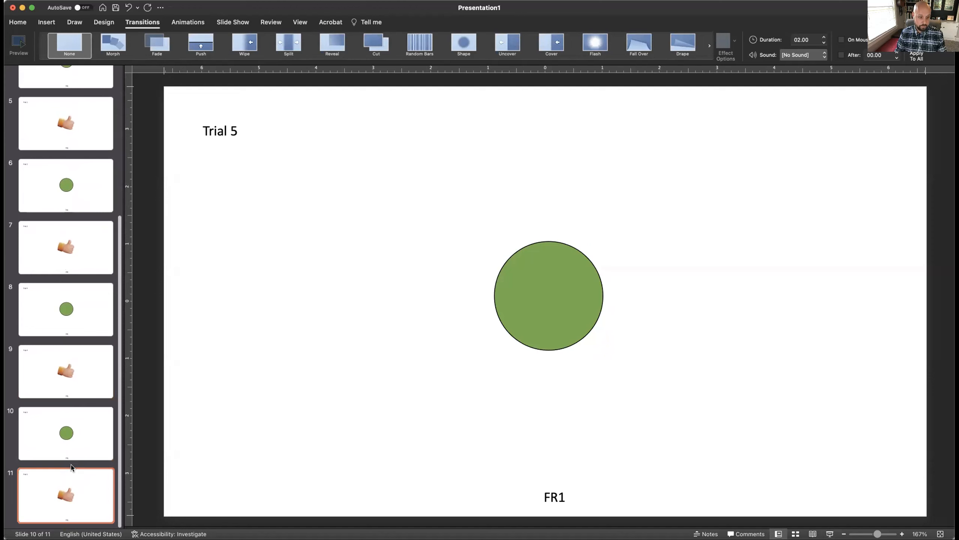
key(super+v)
drag(65, 493, 64, 403)
click(65, 376)
key(Down)
key(Down)
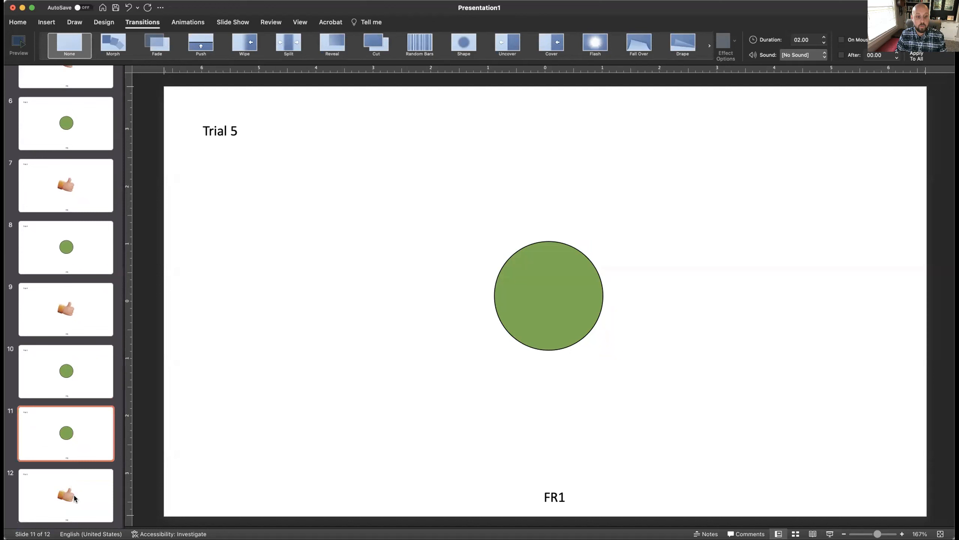
Step: Change the schedule label on slide 10 to FR2
click(62, 380)
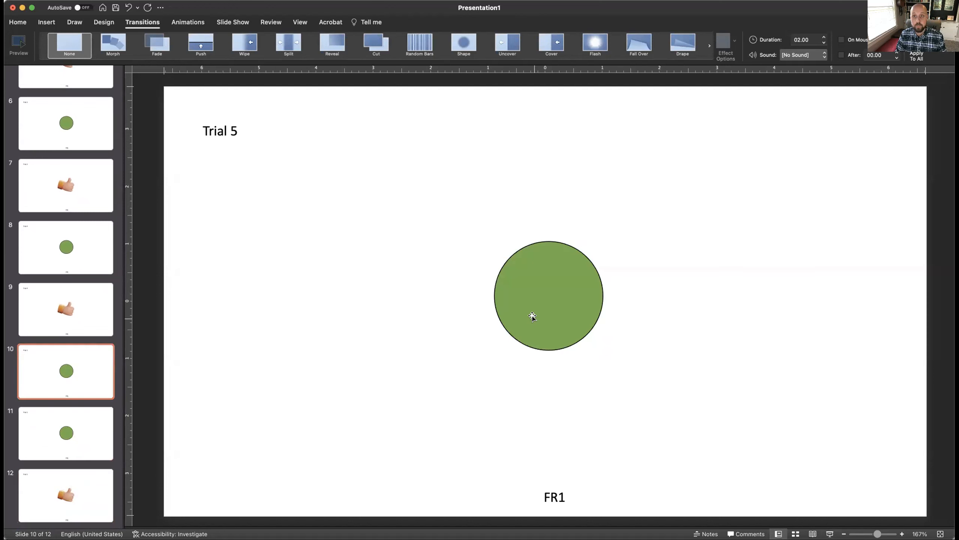
click(85, 433)
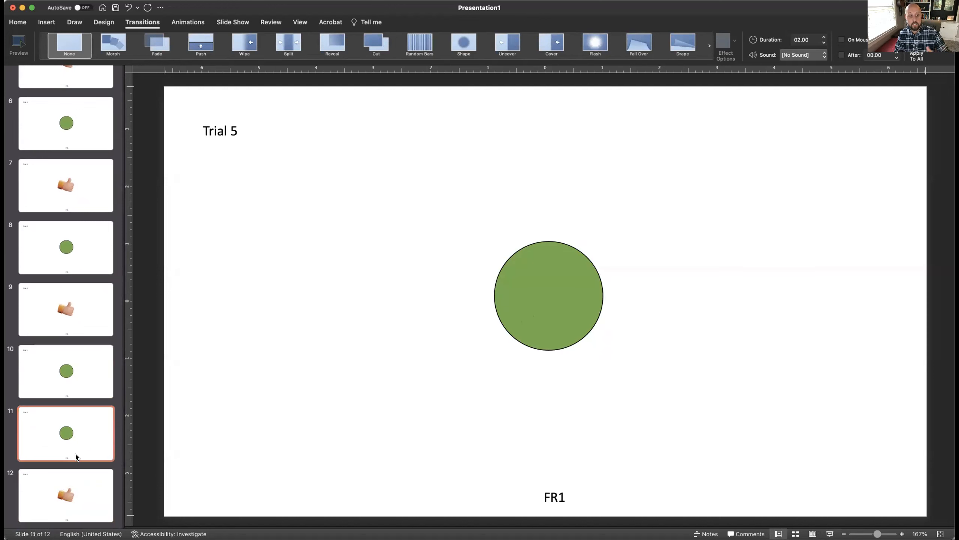
click(72, 487)
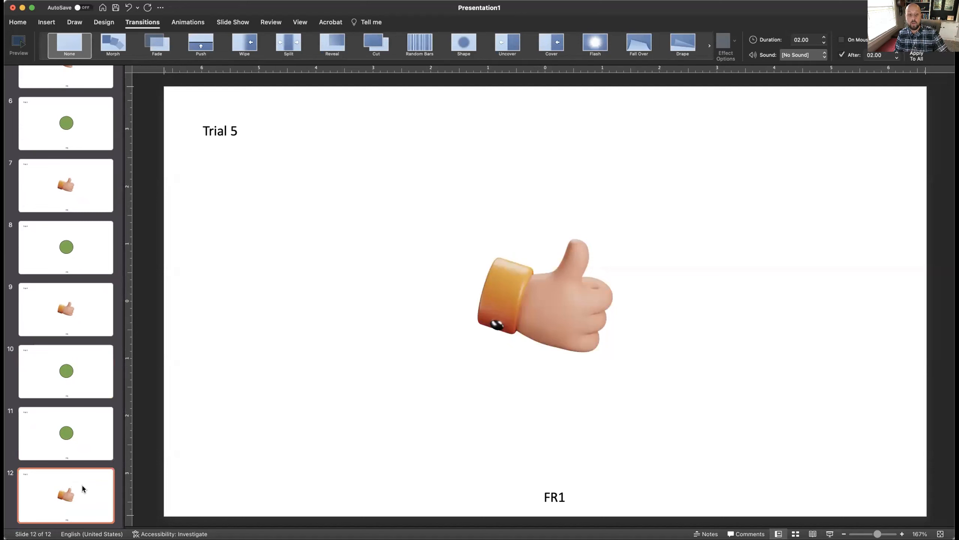
click(62, 350)
double_click(555, 497)
click(558, 502)
key(Delete)
text(2)
key(Escape)
Step: Change the schedule label on slide 11 to FR2
key(Page_Down)
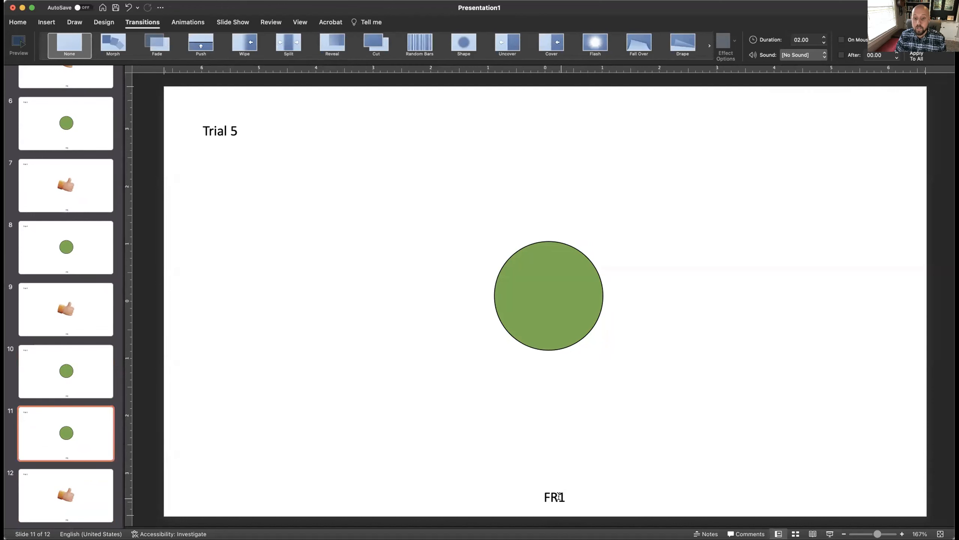
double_click(562, 498)
key(BackSpace)
text(2)
key(Escape)
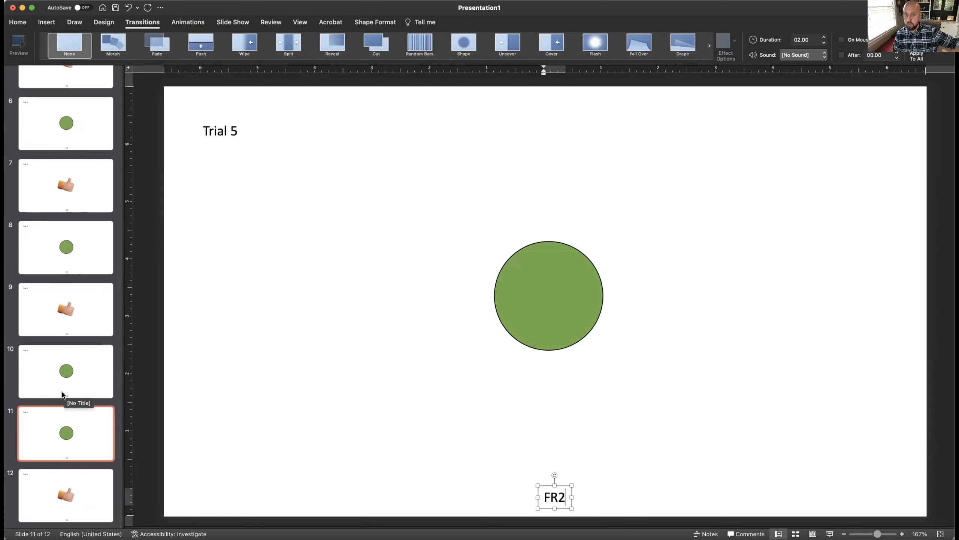
Step: Play the slide show from slide 10, advancing through both Trial 5 circles to the thumbs-up slide, and exit it
click(54, 386)
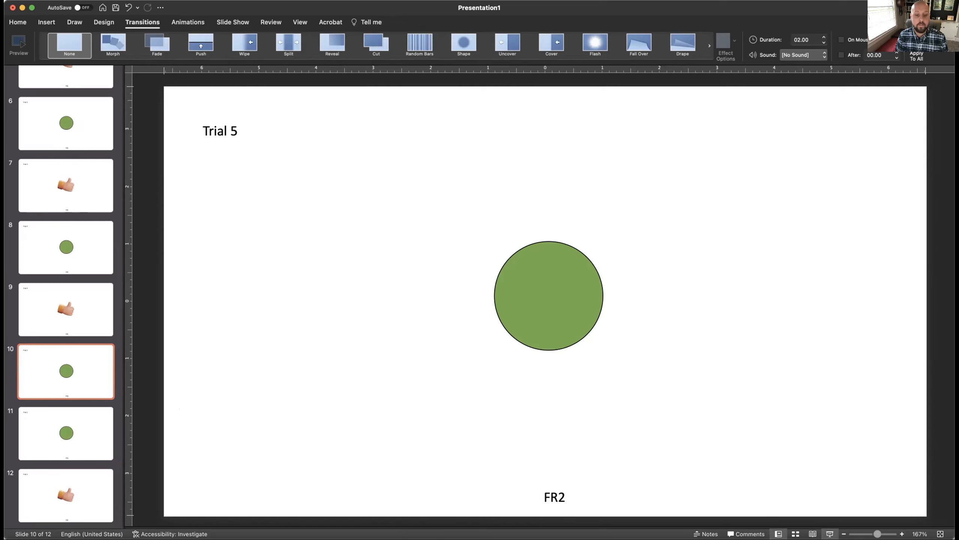
click(830, 534)
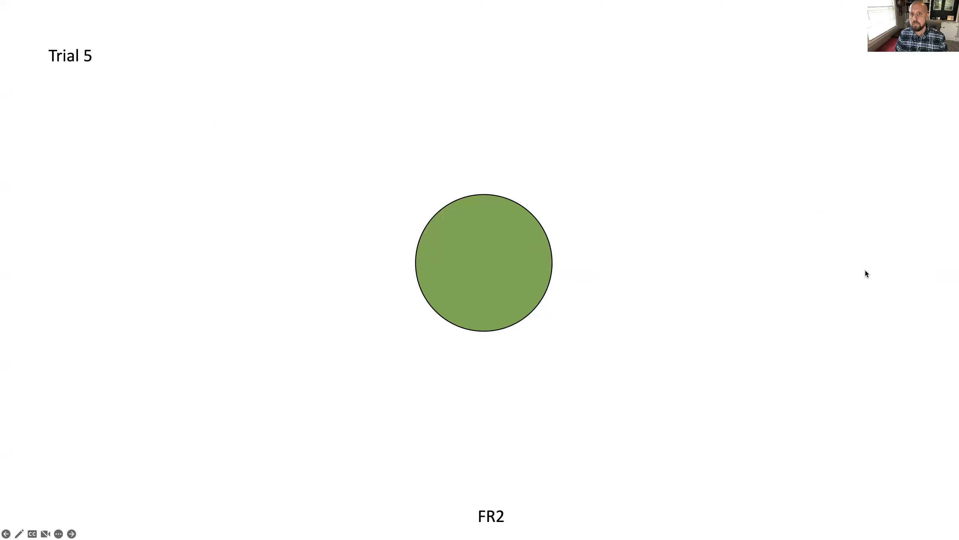
click(461, 247)
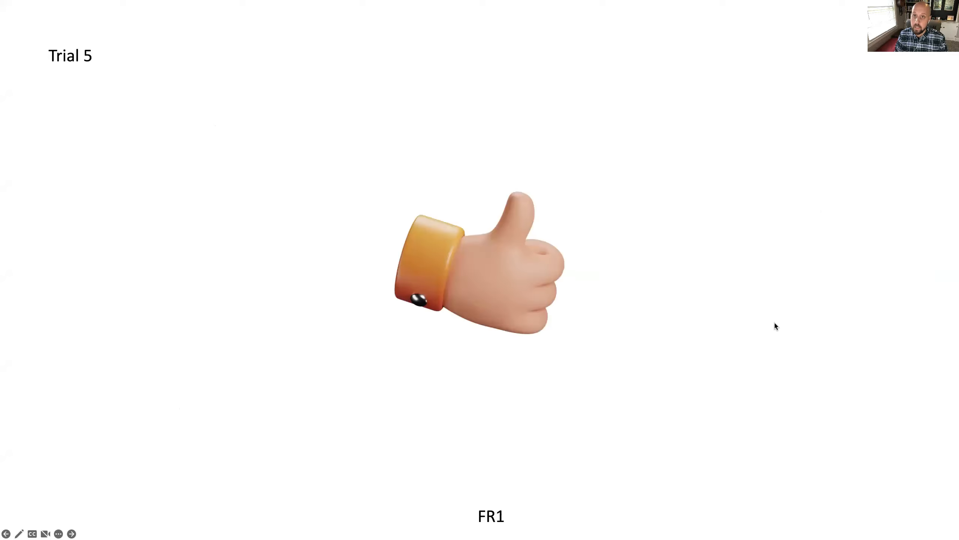
click(463, 349)
click(463, 348)
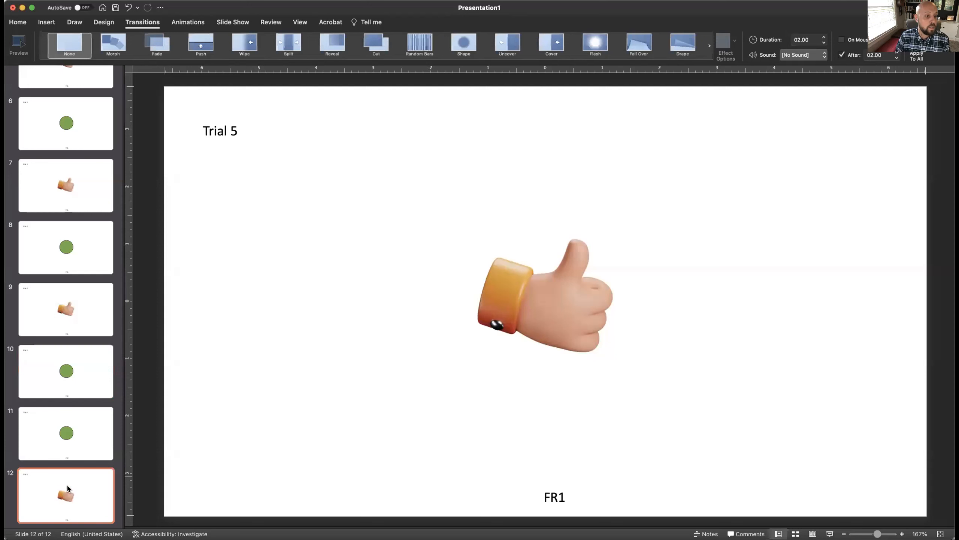
Step: Copy the FR2 green-circle slide 11 and paste it after slide 8
scroll(66, 473, up, 3)
click(74, 324)
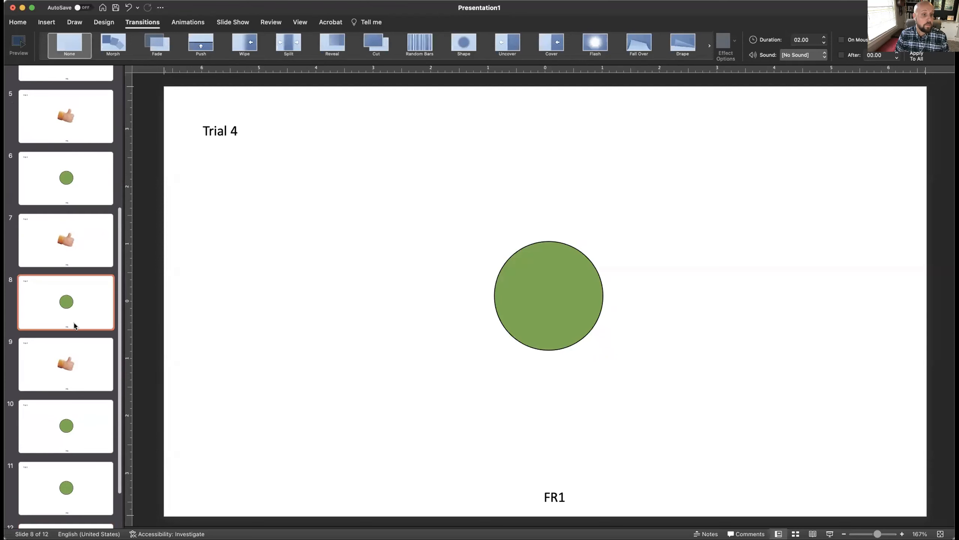
click(63, 341)
scroll(72, 425, down, 2)
click(63, 446)
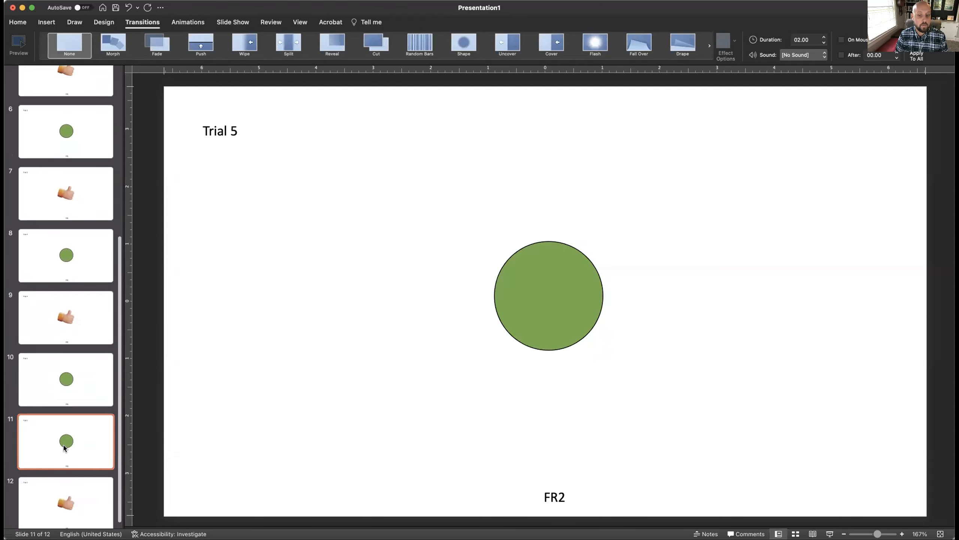
click(68, 279)
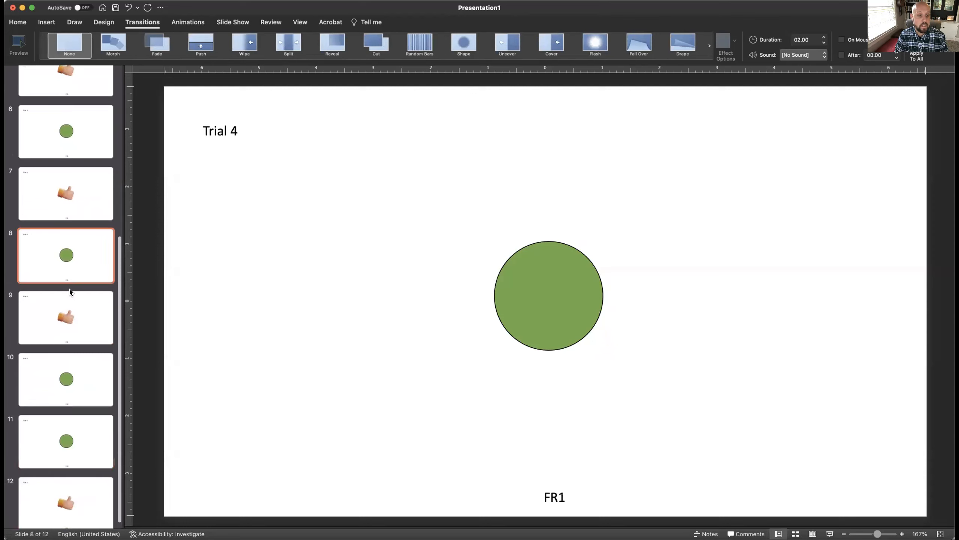
key(super+v)
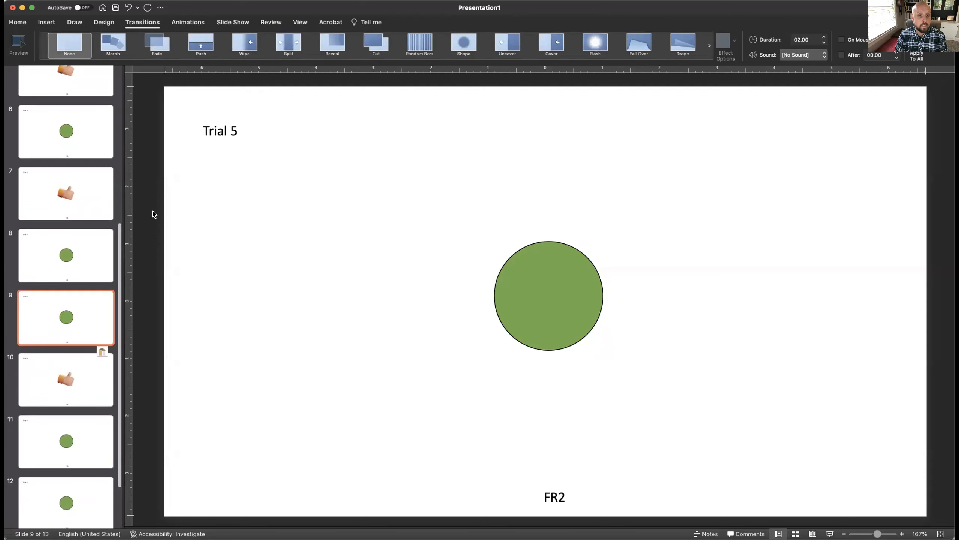
Step: Change the trial label on slide 9 to Trial 4 and the schedule label on slide 8 to FR2
click(235, 132)
click(66, 266)
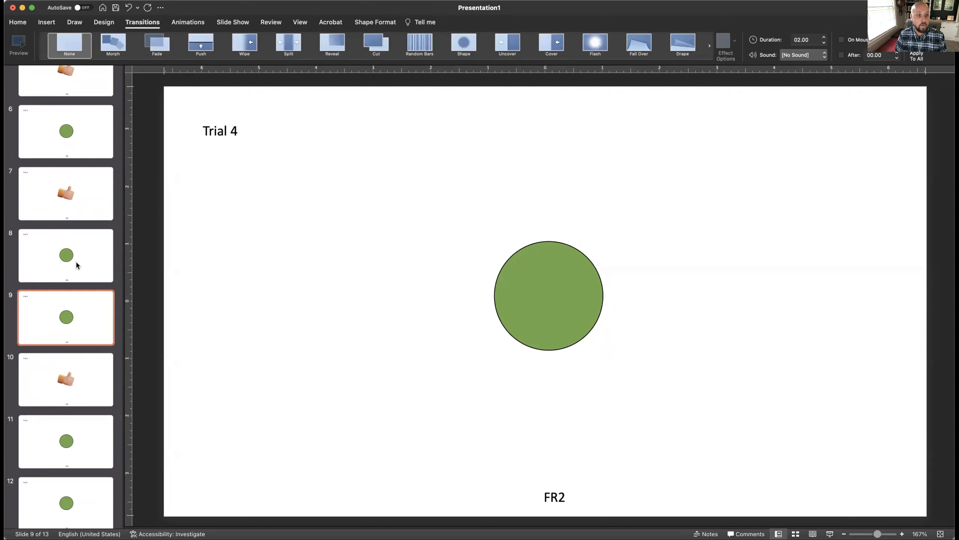
click(565, 495)
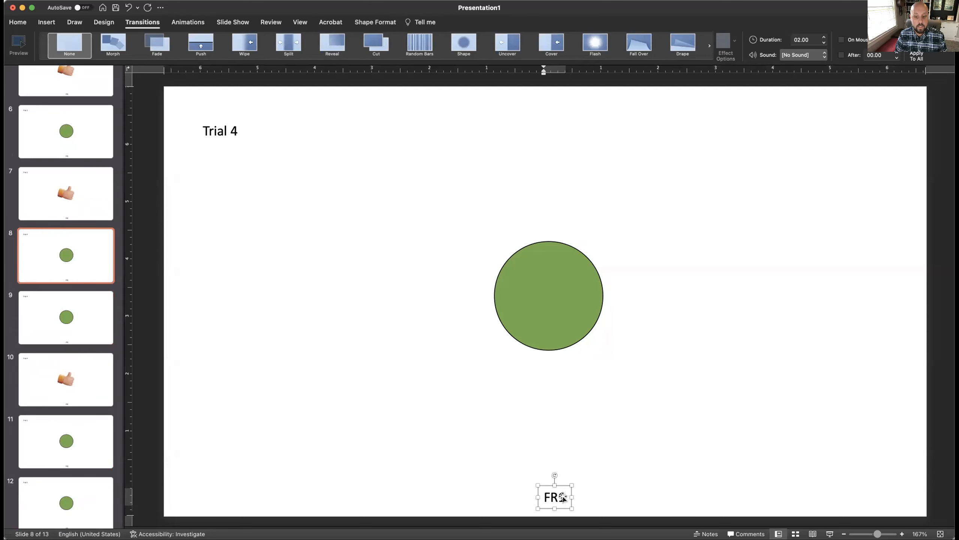
Step: Paste the copied FR2 green-circle slide after slide 6 and change its trial label to Trial 3
scroll(80, 281, up, 3)
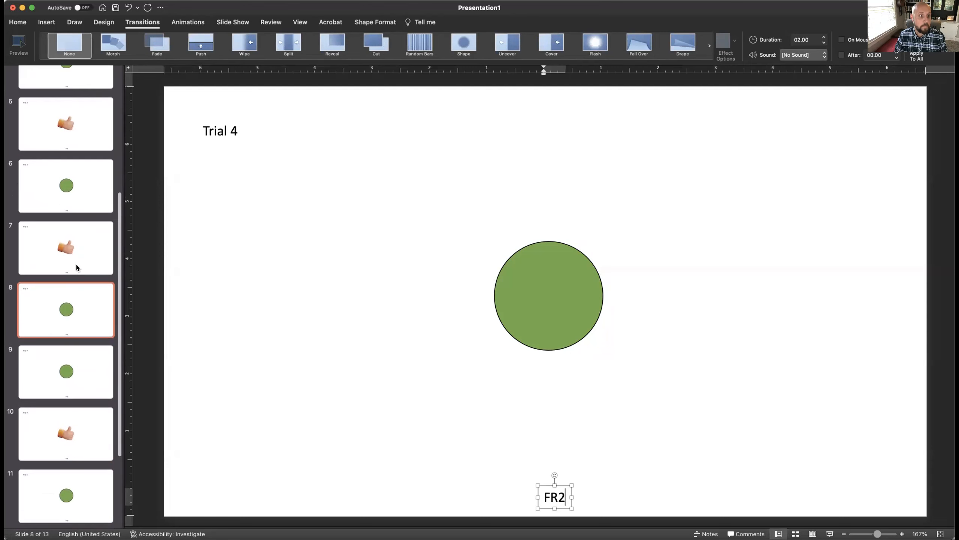
click(74, 332)
click(71, 189)
key(super+v)
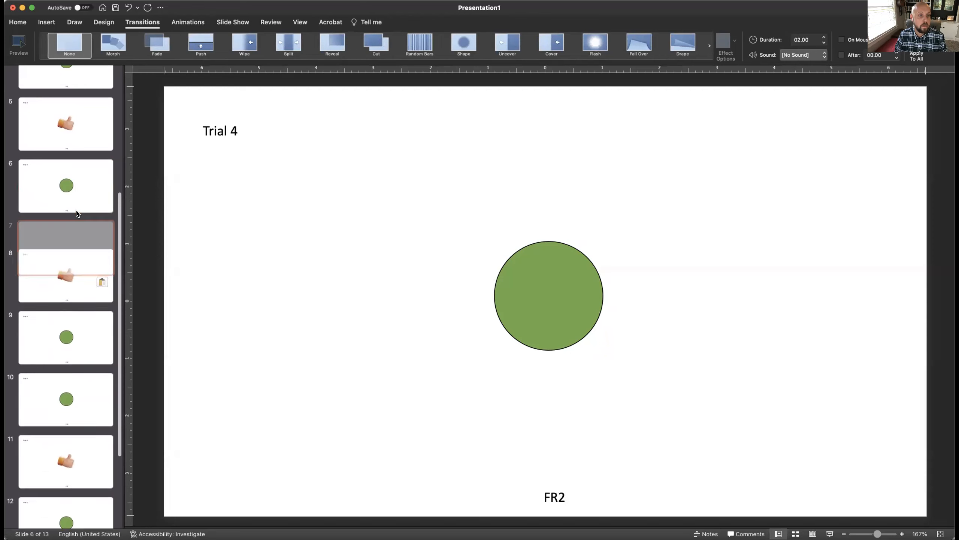
click(68, 206)
key(super+z)
click(234, 129)
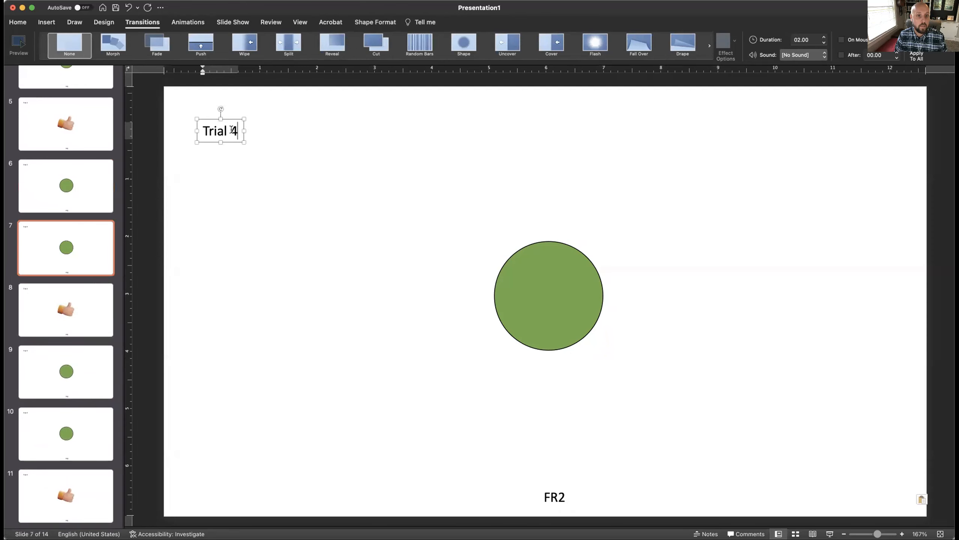
key(BackSpace)
text(3)
Step: Change the schedule label on the first Trial 3 circle, slide 6, to FR2
click(79, 202)
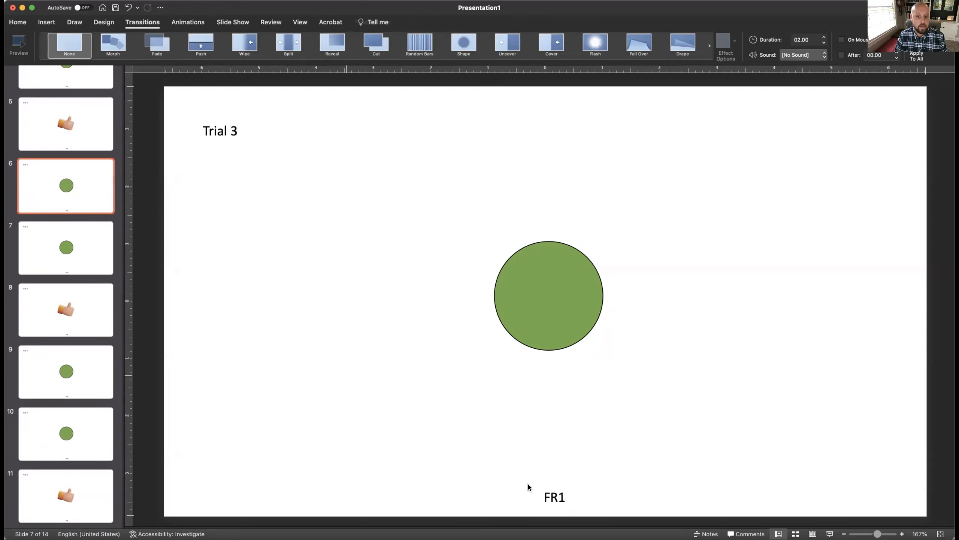
click(559, 497)
key(Delete)
text(2)
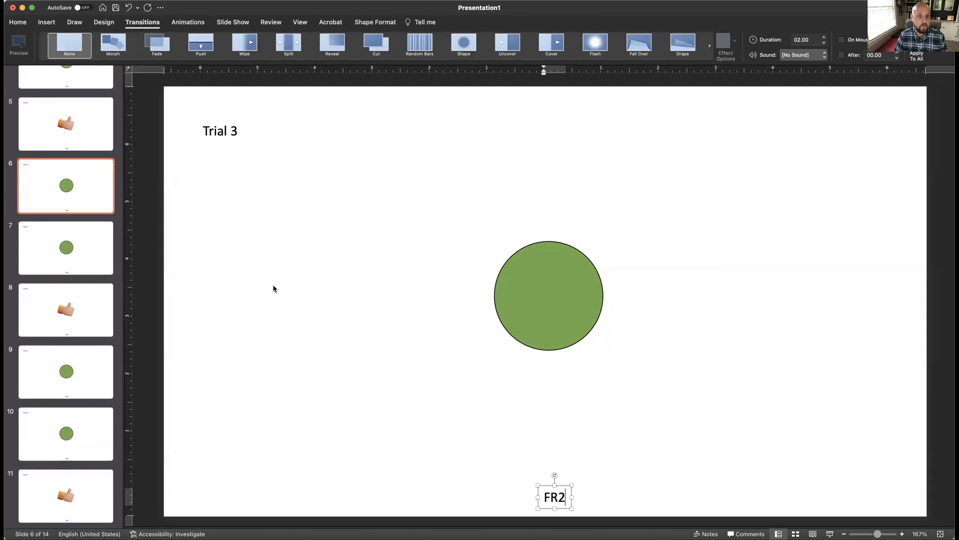
Step: Paste the copied FR2 green-circle slide after slide 4 and change its trial label to Trial 2
scroll(84, 323, up, 5)
click(84, 322)
click(63, 204)
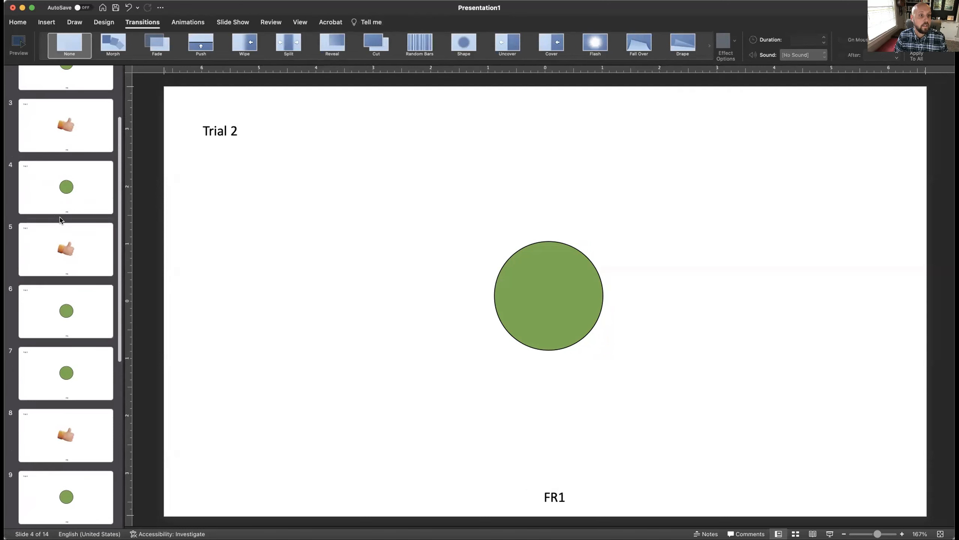
key(super+v)
double_click(234, 131)
text(2)
Step: Change the schedule label on the first Trial 2 circle, slide 4, to FR2
click(45, 197)
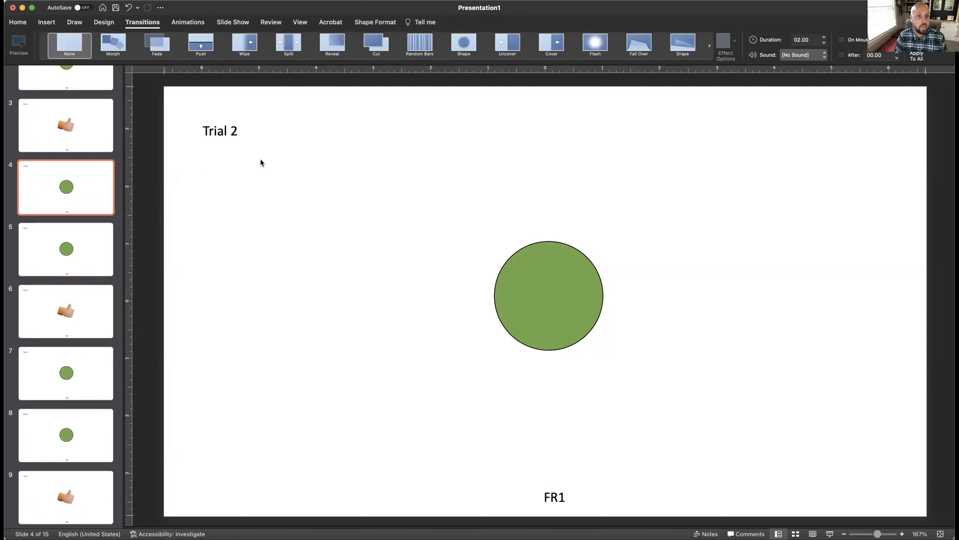
click(557, 493)
key(Delete)
text(2)
click(77, 255)
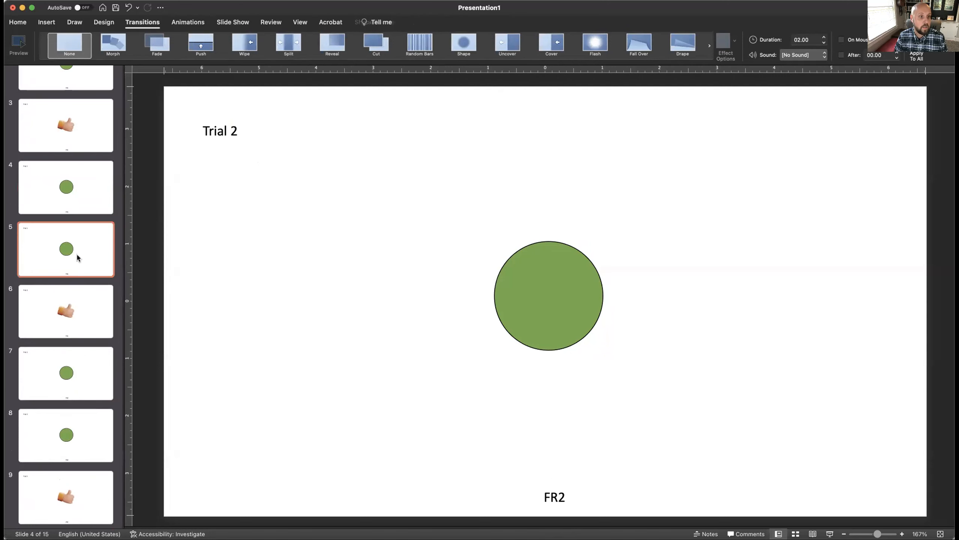
Step: Paste the copied FR2 green-circle slide after slide 2 and change its trial label to Trial 1
scroll(76, 251, up, 3)
click(62, 201)
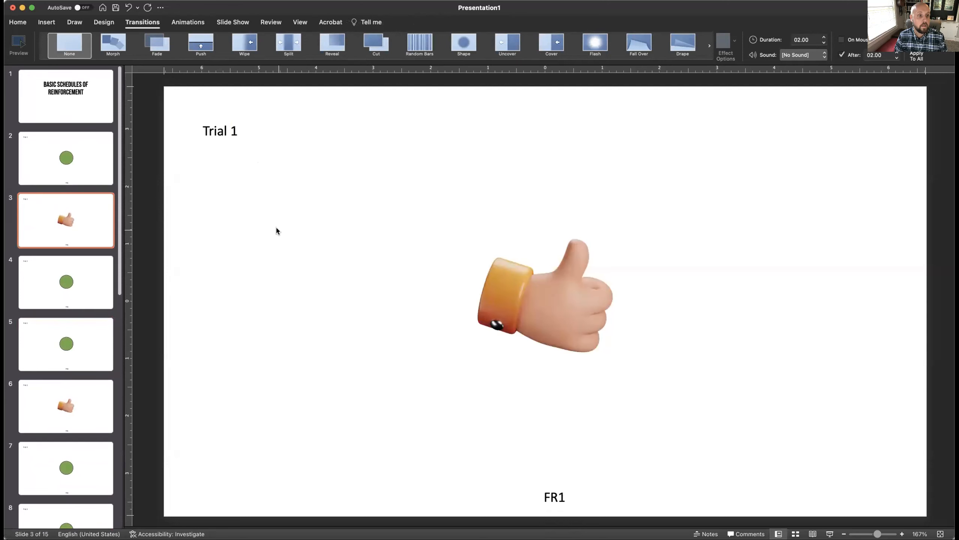
click(100, 189)
key(super+v)
double_click(235, 131)
text(1)
Step: Change the schedule label on the first Trial 1 circle, slide 2, to FR2
click(41, 162)
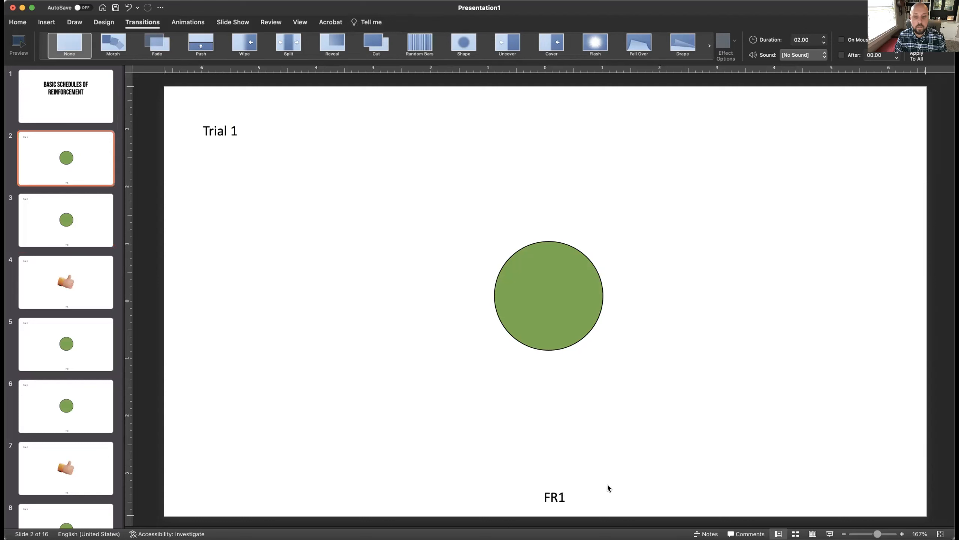
click(564, 496)
key(BackSpace)
text(2)
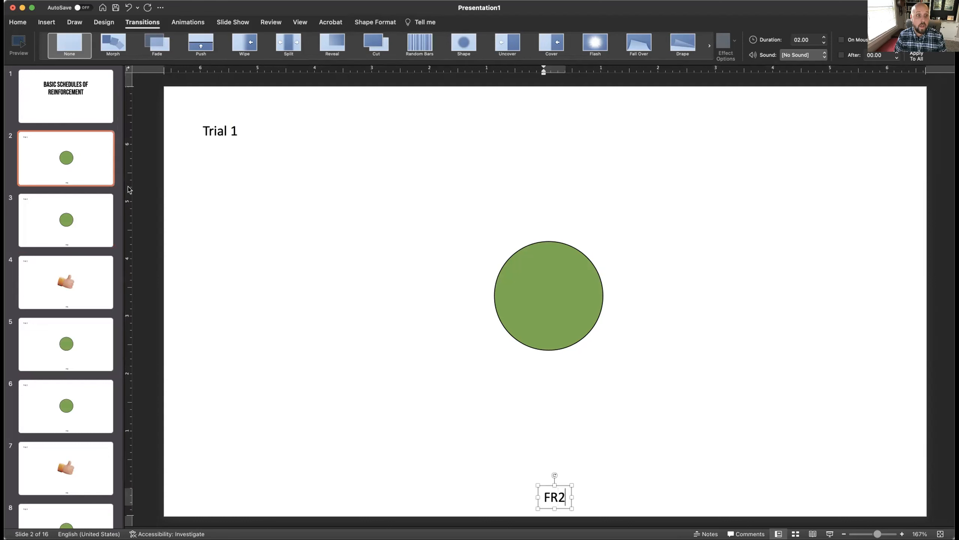
Step: Play the slide show from the title slide, advancing through the circles of all five trials to the end, and exit it
click(51, 113)
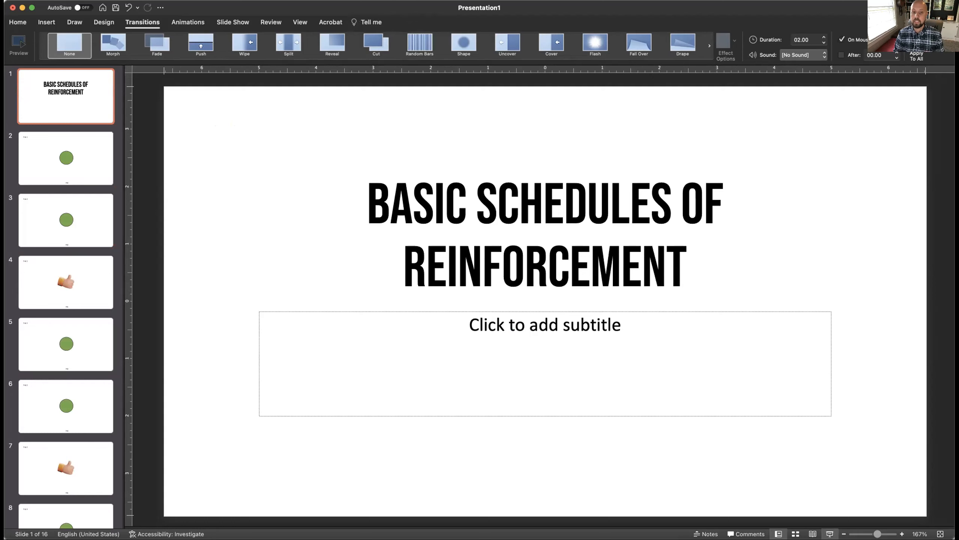
click(830, 534)
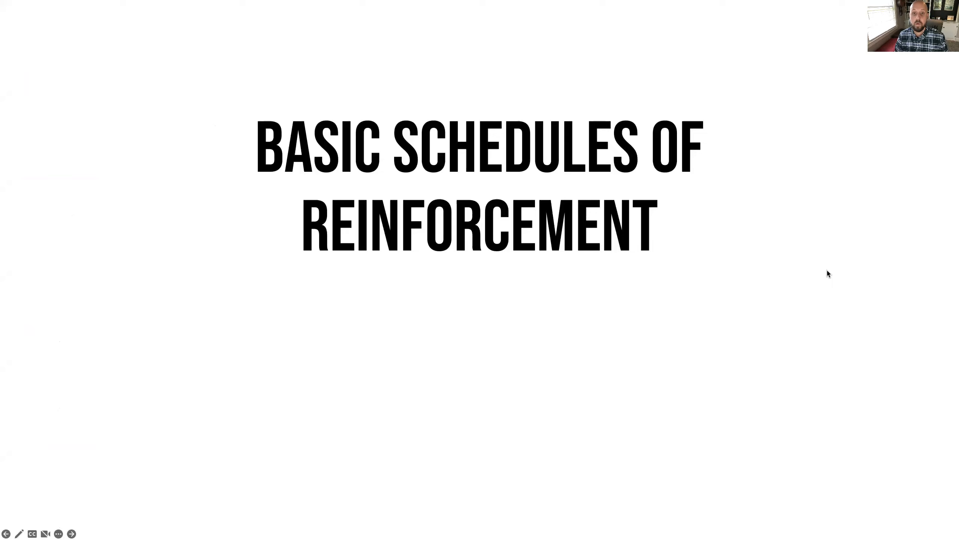
click(805, 286)
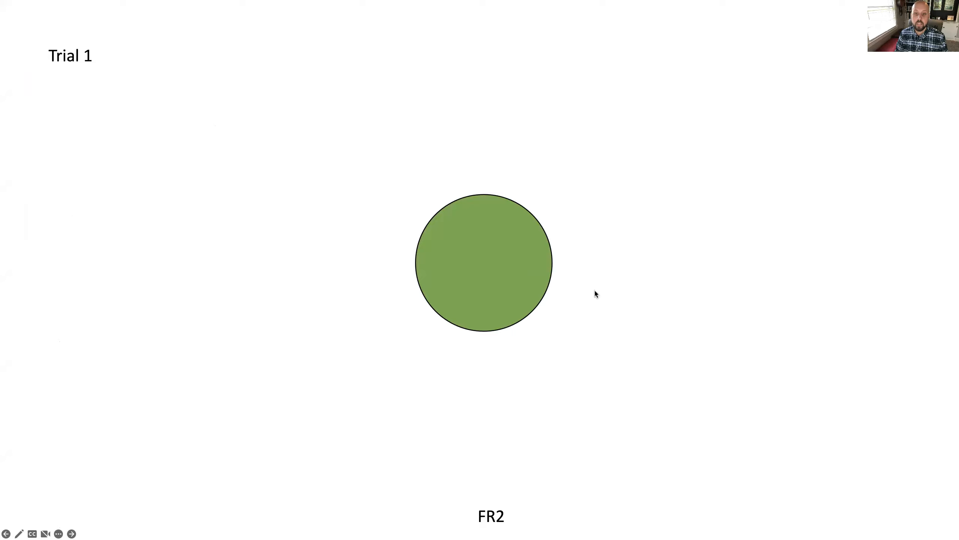
click(491, 299)
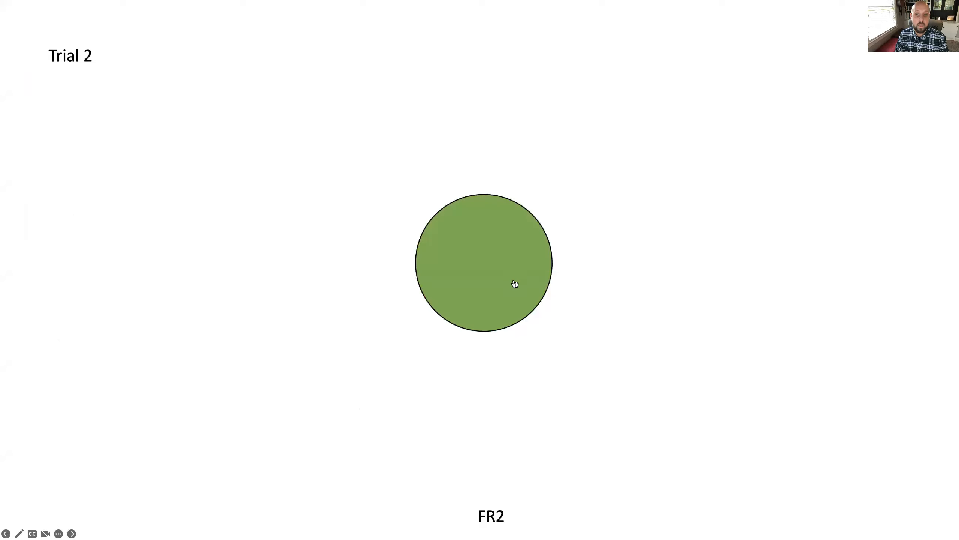
click(501, 274)
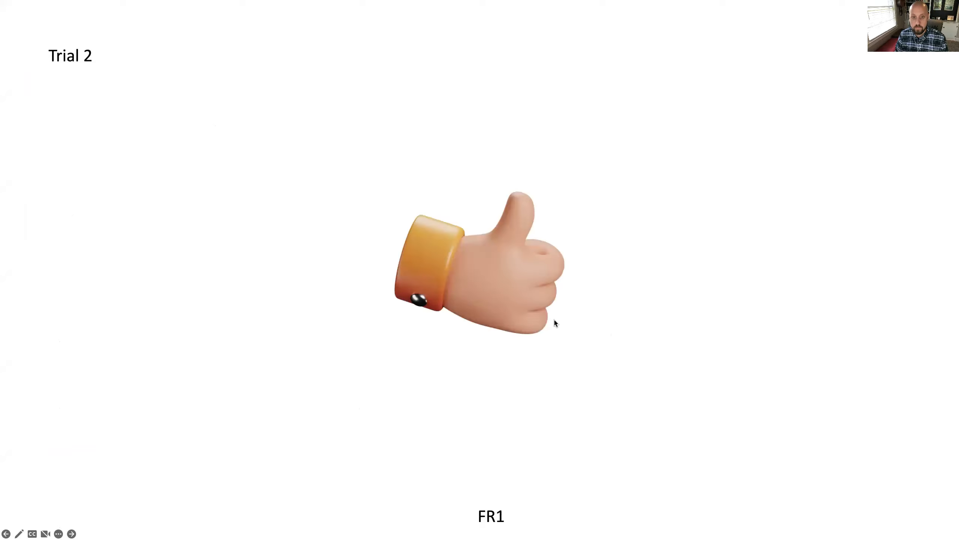
click(491, 283)
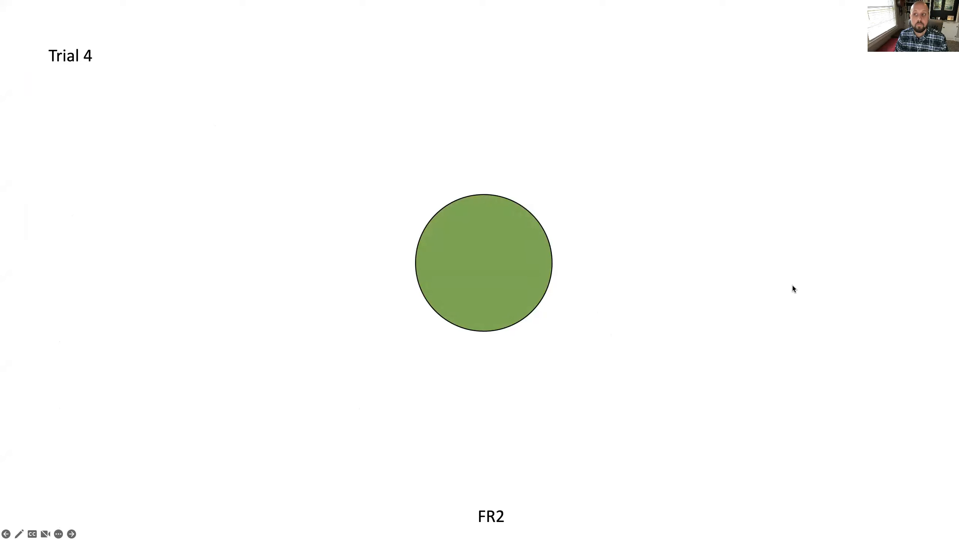
click(499, 254)
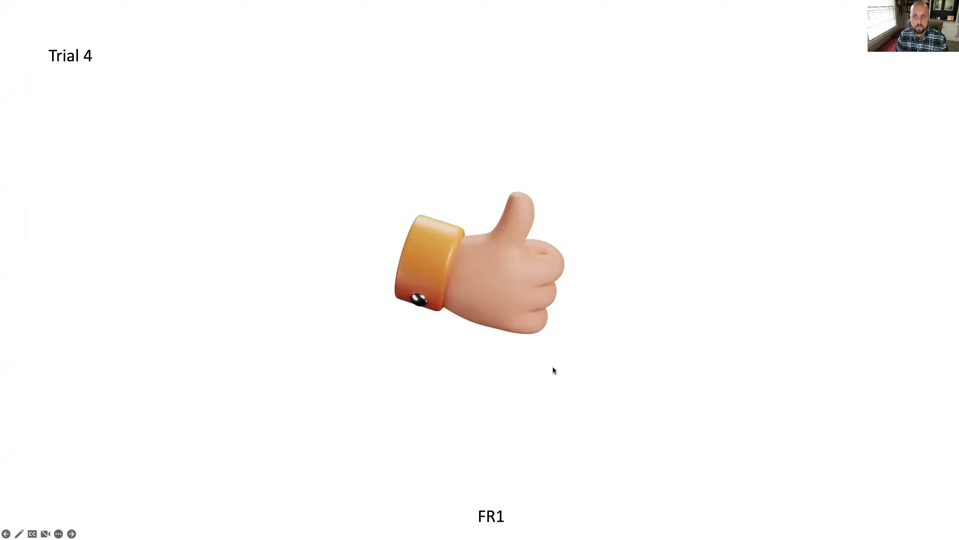
click(468, 279)
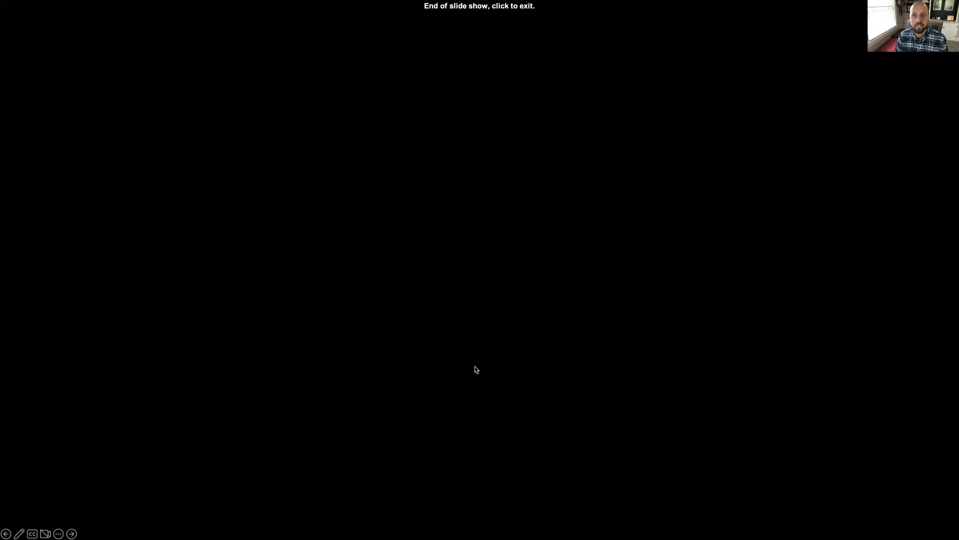
click(554, 193)
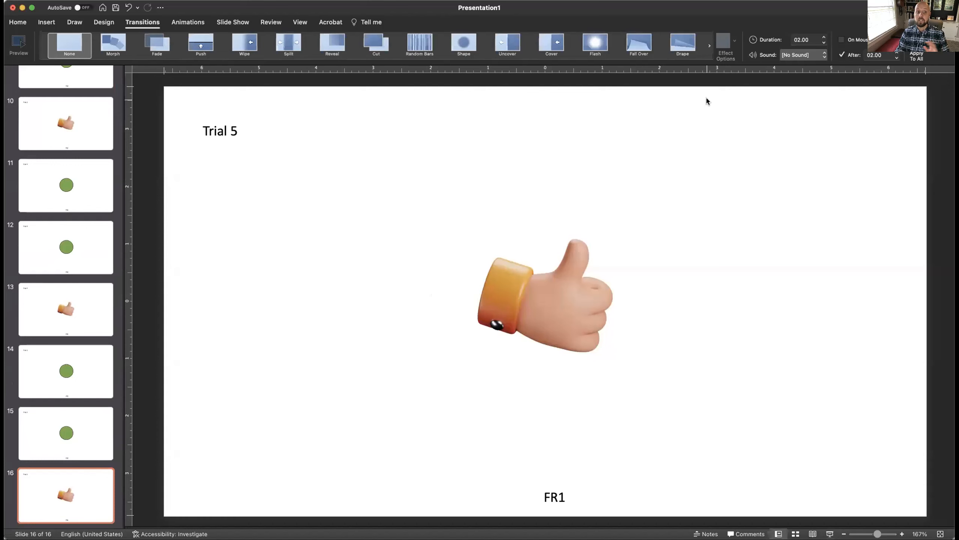